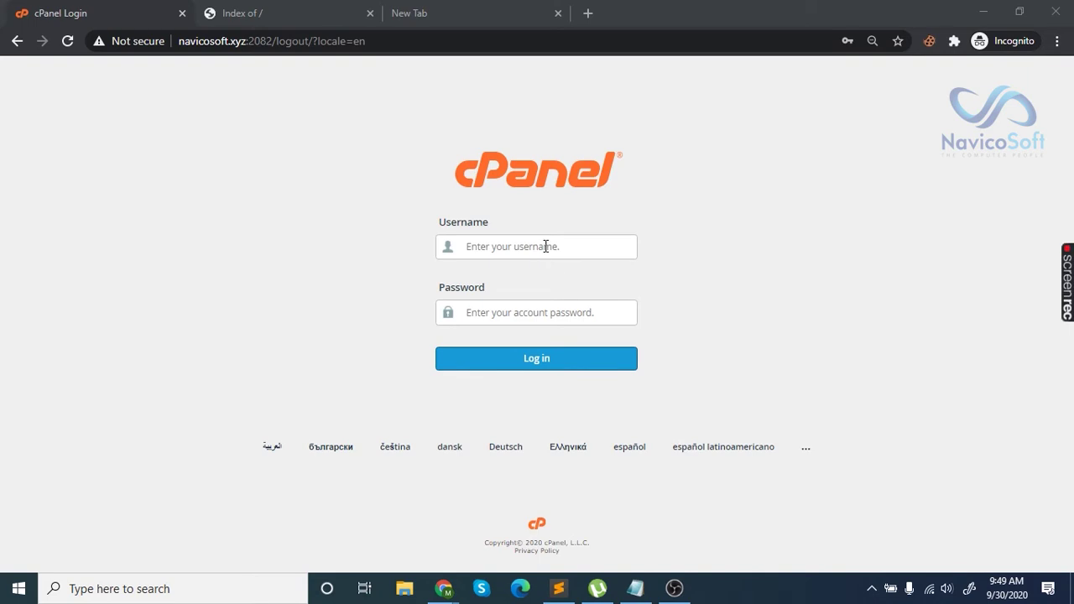
Log in to cPanel with the first saved username and its account password
left_click(545, 246)
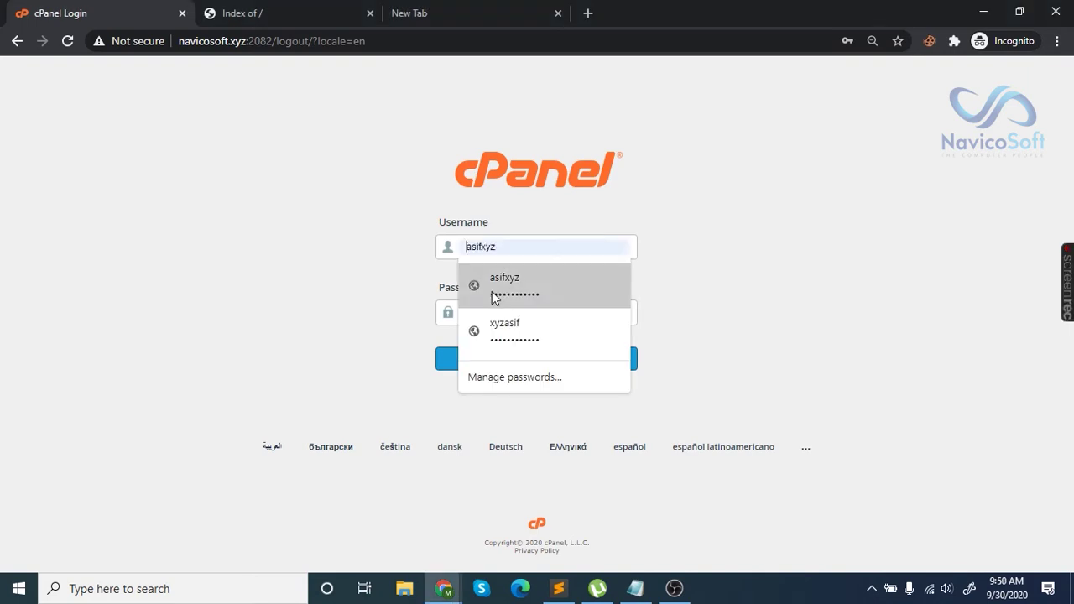
left_click(615, 291)
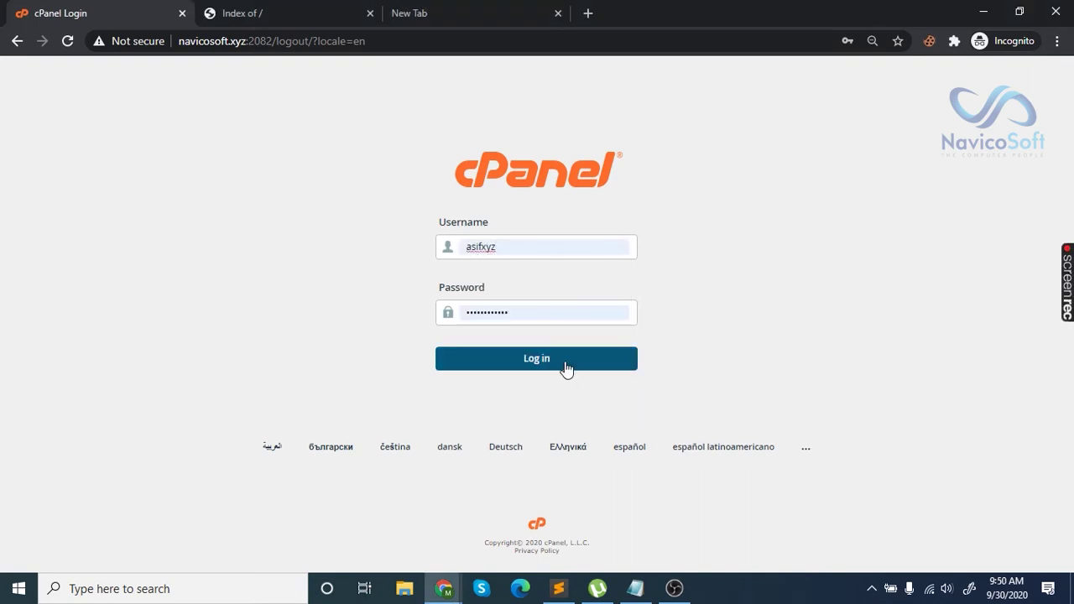
left_click(564, 364)
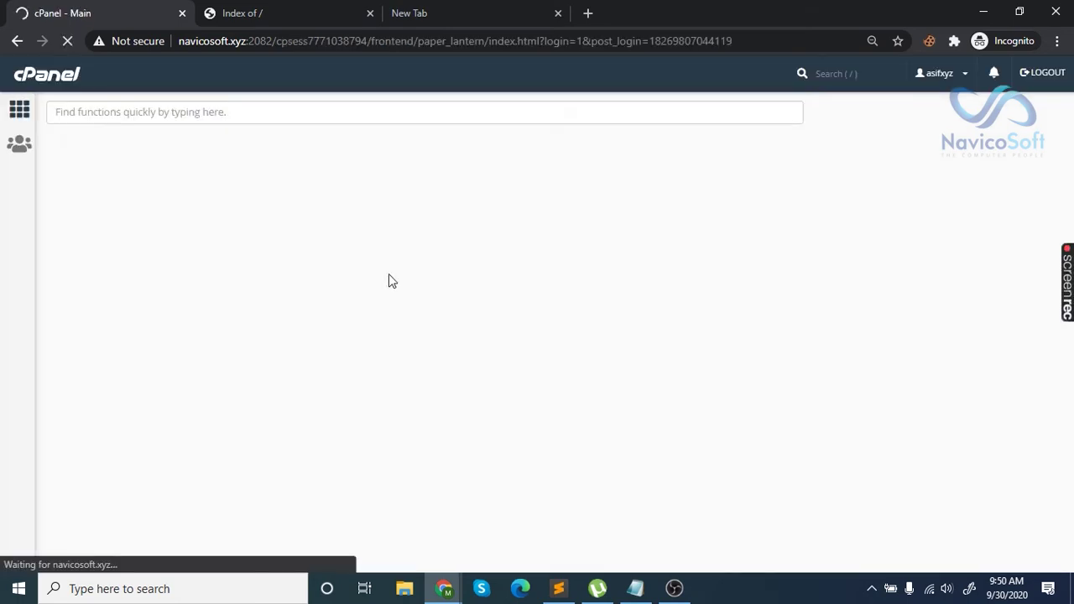
Open Setup Python App from the Software section and start creating a new application
scroll(388, 275, "down", 2)
scroll(388, 281, "down", 5)
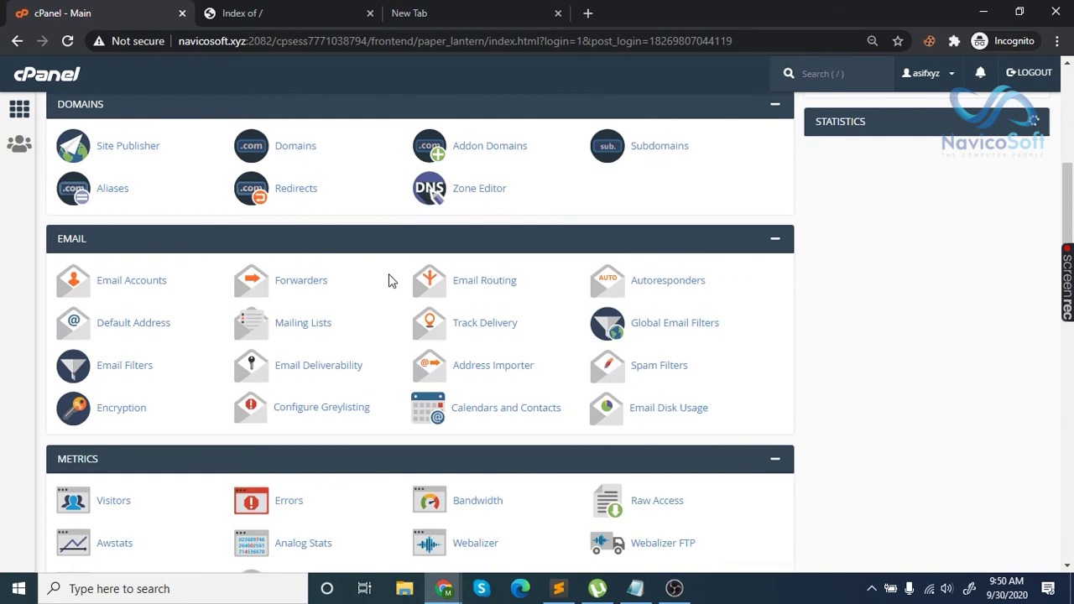
scroll(389, 281, "down", 5)
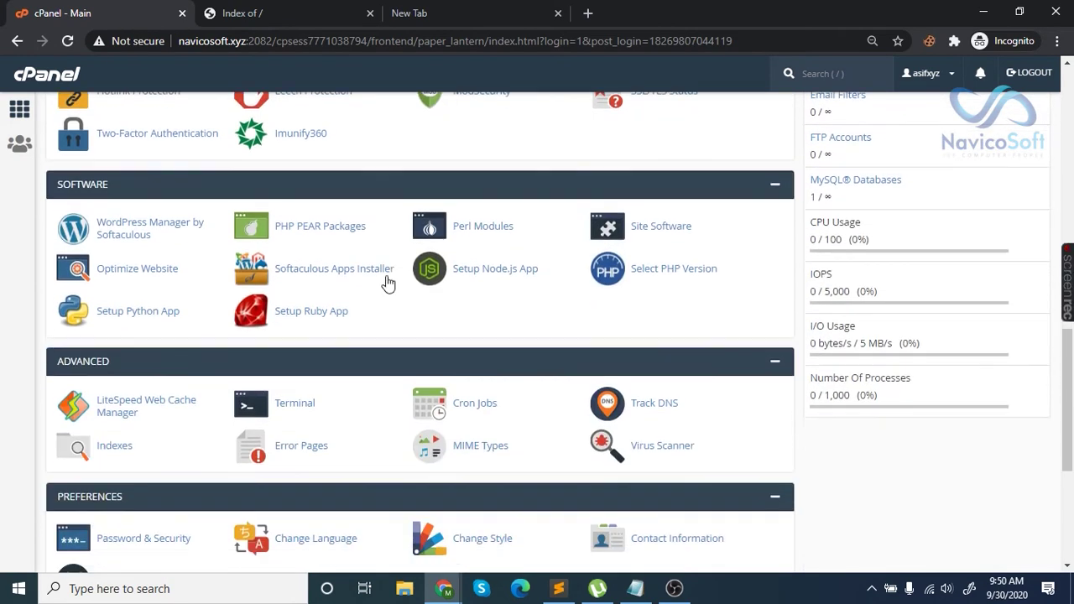
left_click(143, 313)
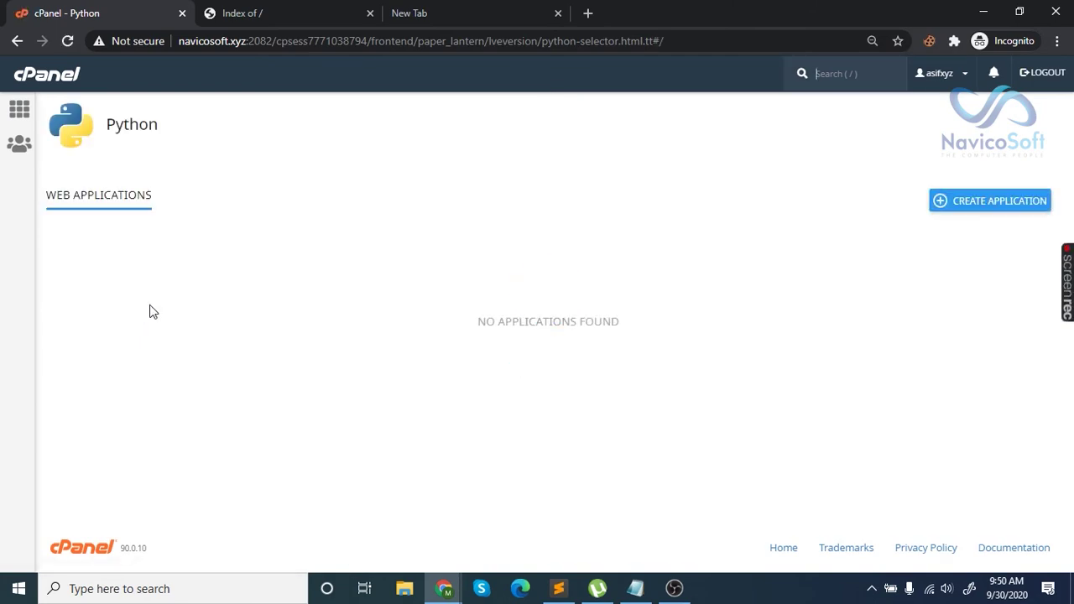
left_click(970, 214)
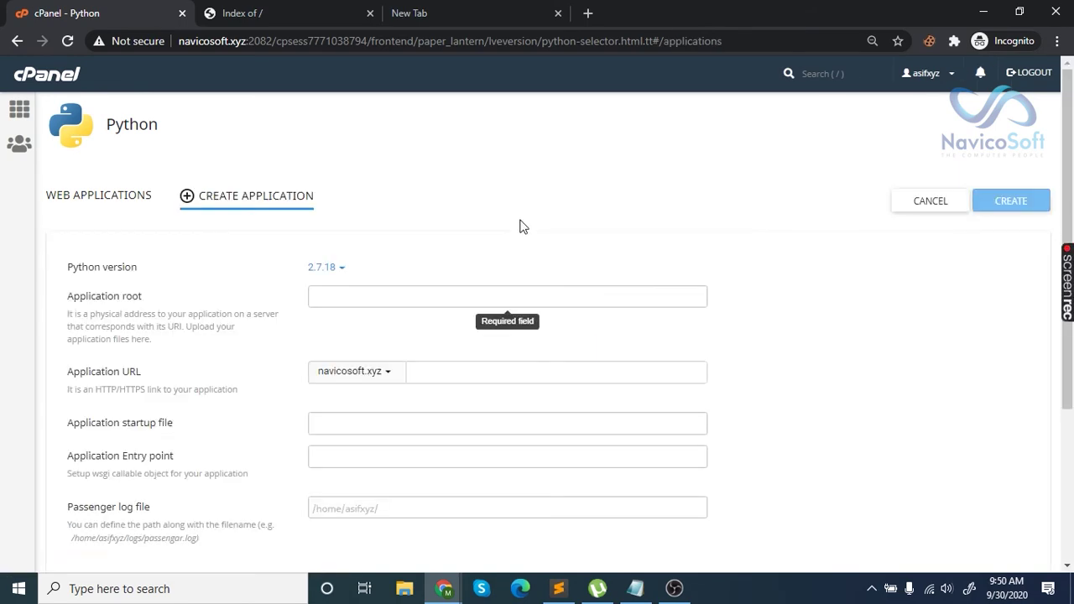
Set the Python version to 3.5.9 and the application root to myapp
left_click(336, 268)
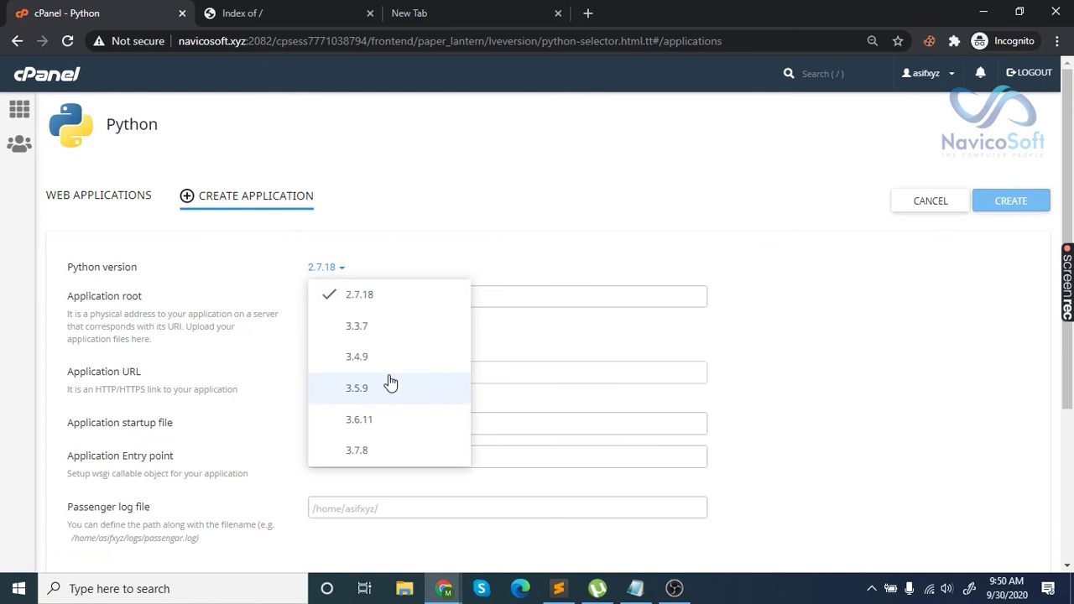
left_click(389, 381)
left_click(371, 295)
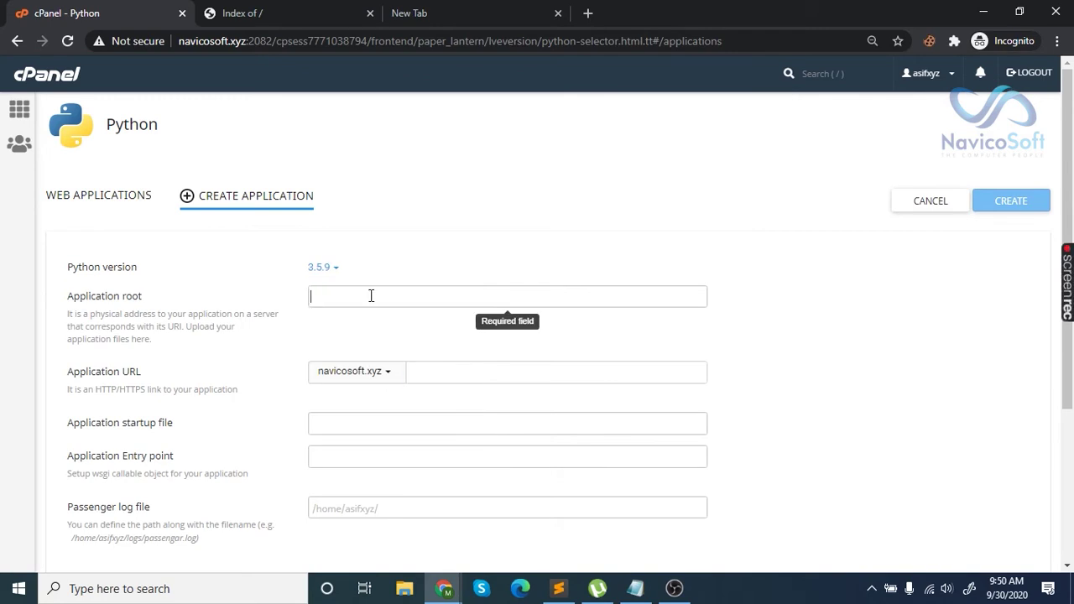
type("ap")
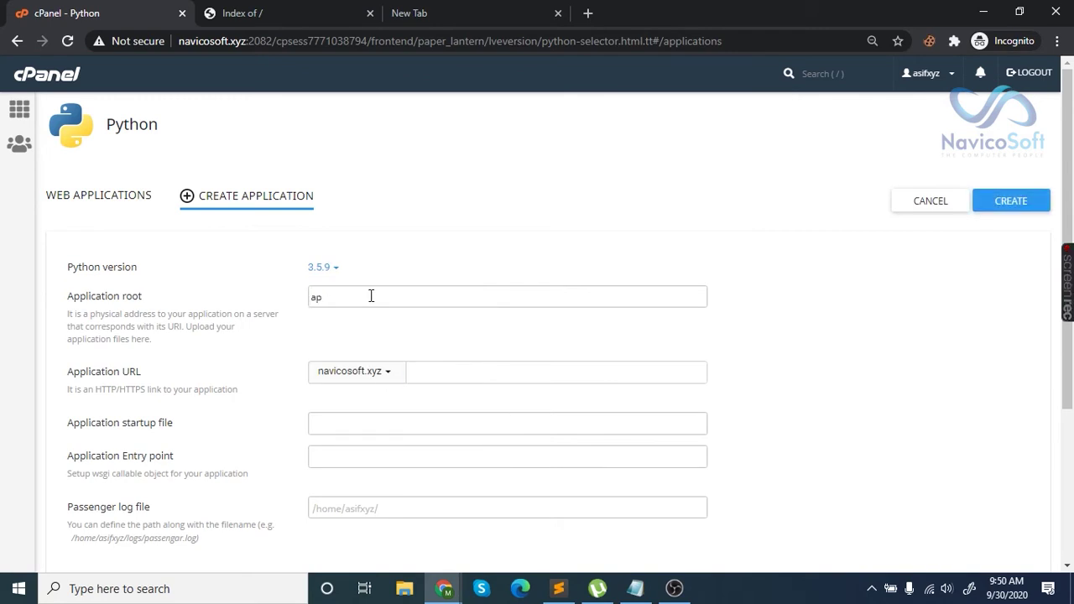
key("BackSpace")
key("BackSpace")
type("myapp")
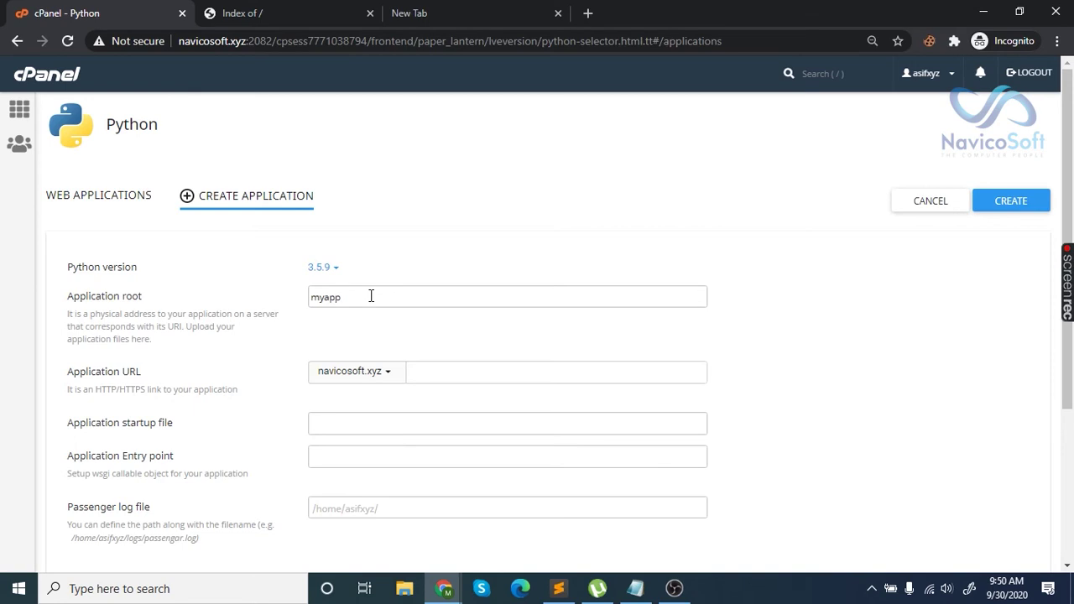
Create the application with python.navicosoft.xyz as its URL and "logs/passengar.log)" as the Passenger log file
left_click(388, 373)
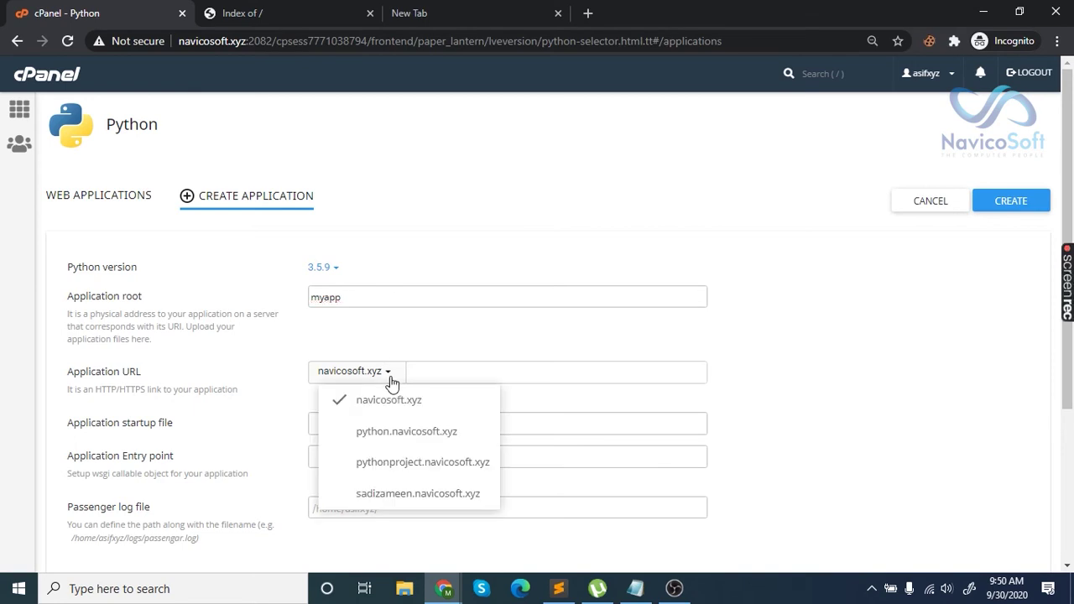
left_click(436, 441)
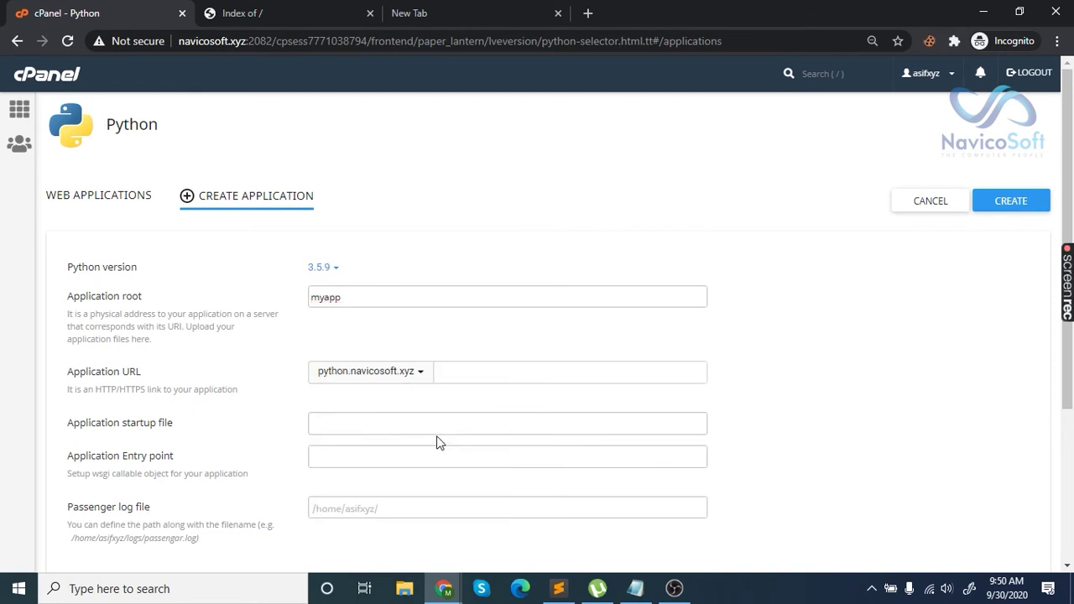
scroll(438, 407, "down", 2)
left_click(451, 347)
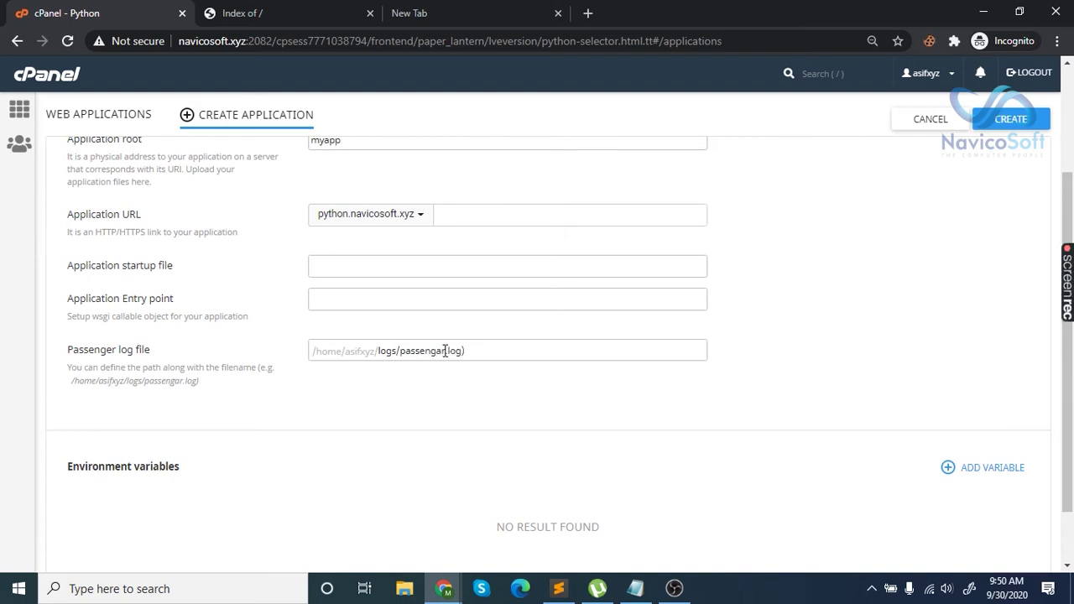
left_click_drag(510, 348, 391, 338)
left_click(501, 350)
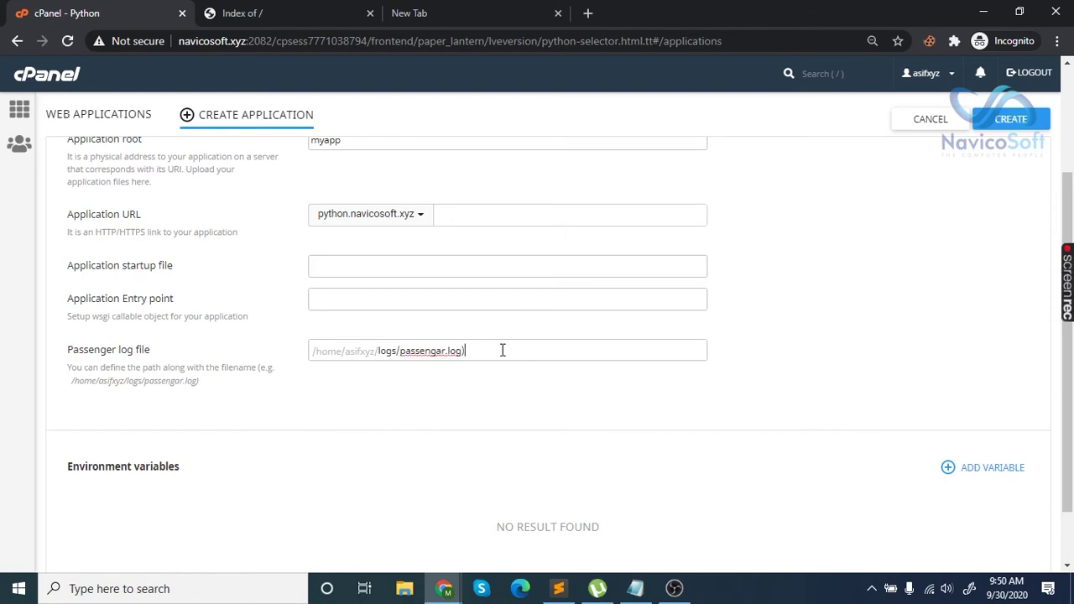
left_click(985, 122)
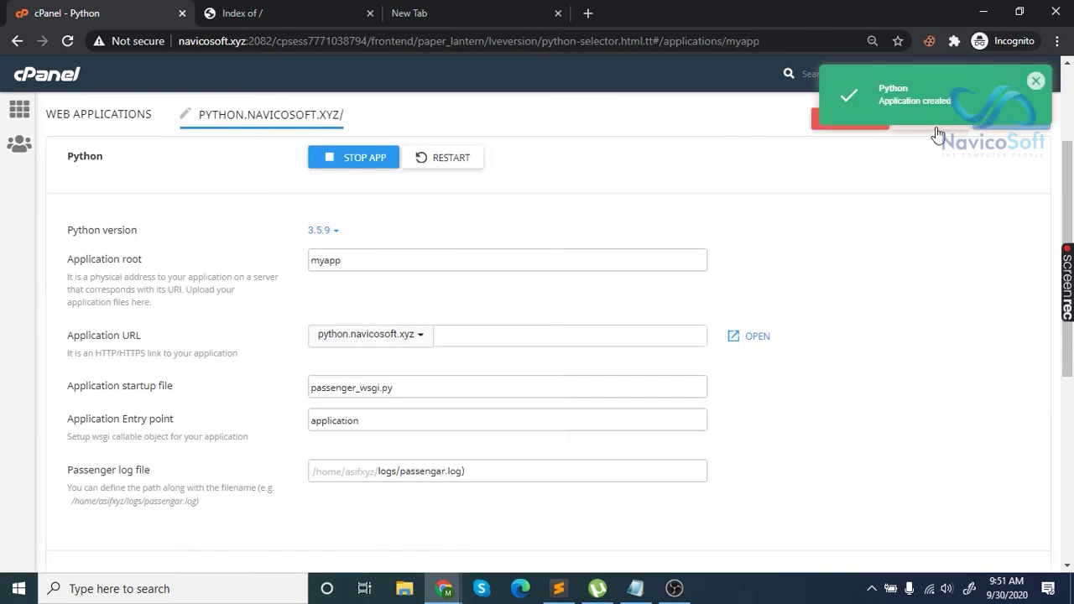
Reload python.navicosoft.xyz in its browser tab to check the page the new application serves
left_click(298, 7)
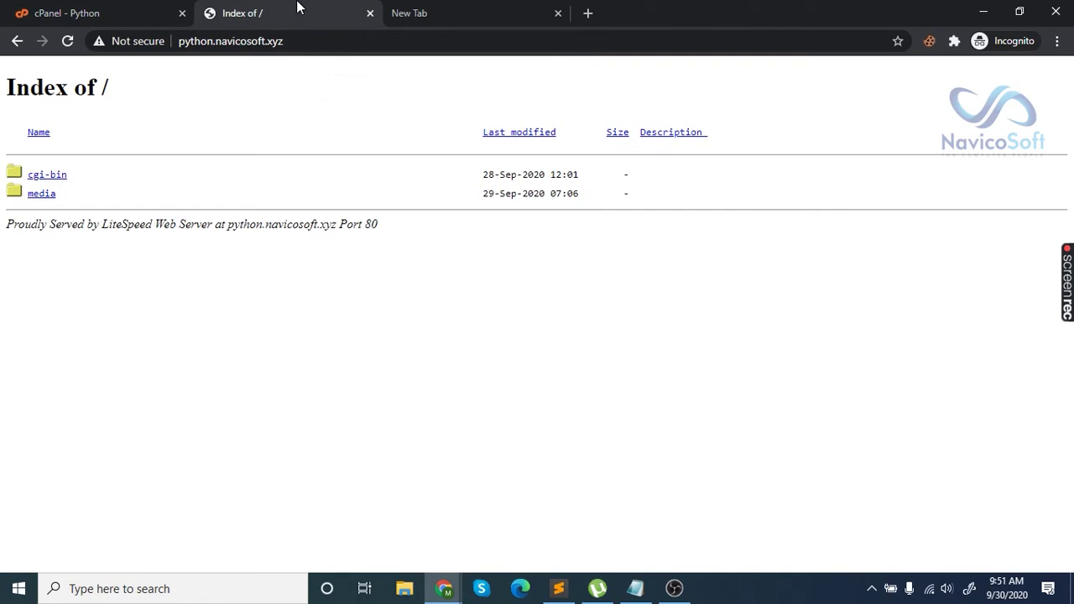
left_click(375, 40)
key("Return")
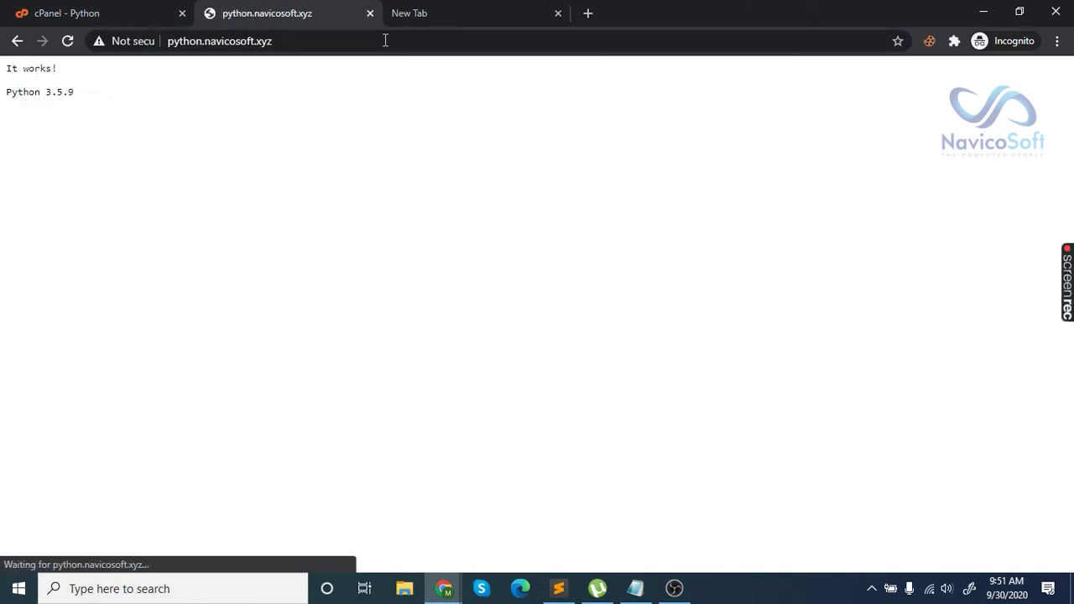
left_click_drag(76, 92, 1, 71)
Return to cPanel and open Terminal in a separate browser tab, keeping the Python application page open
left_click(84, 11)
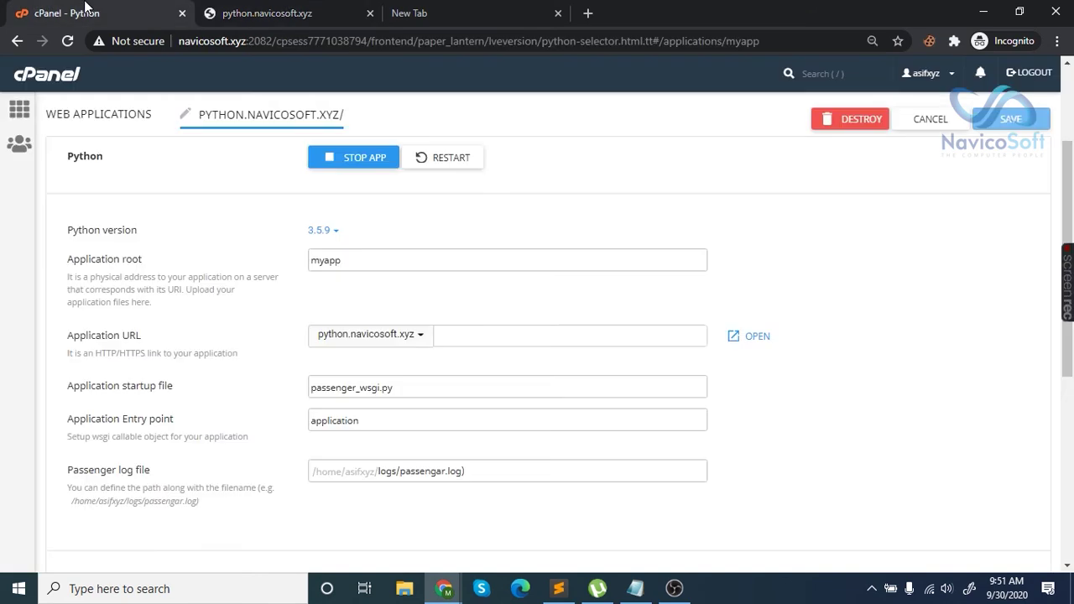
scroll(615, 236, "up", 1)
scroll(615, 236, "up", 2)
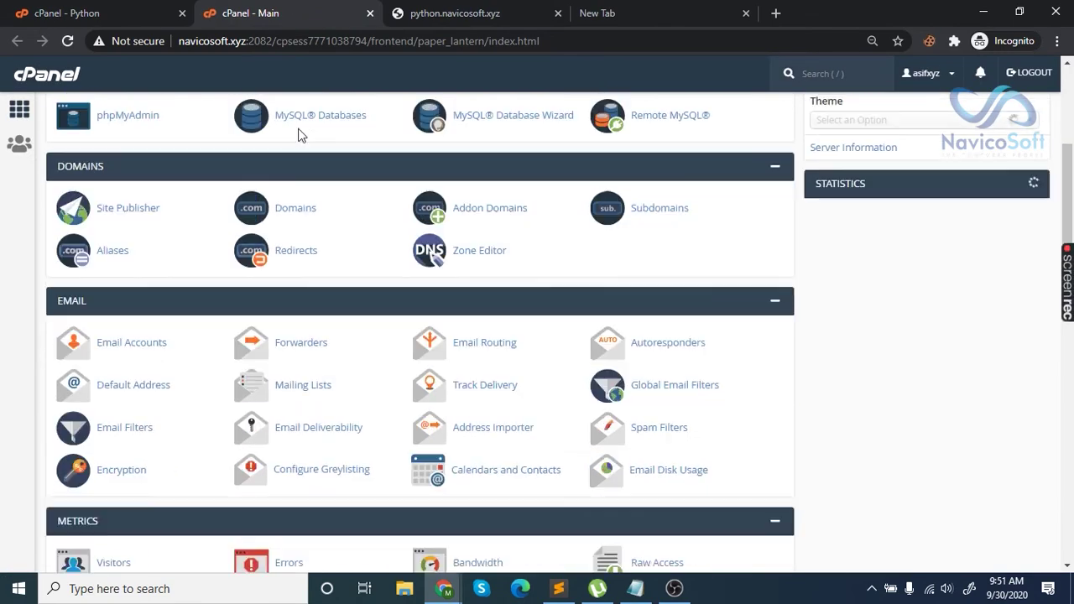
scroll(299, 130, "down", 3)
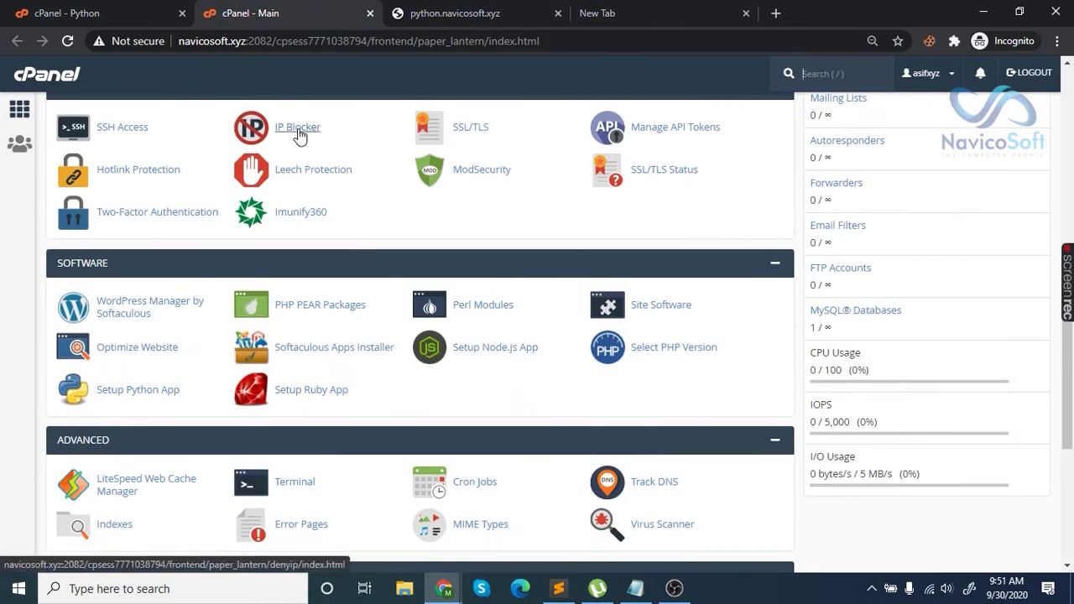
scroll(304, 122, "down", 3)
left_click(302, 247)
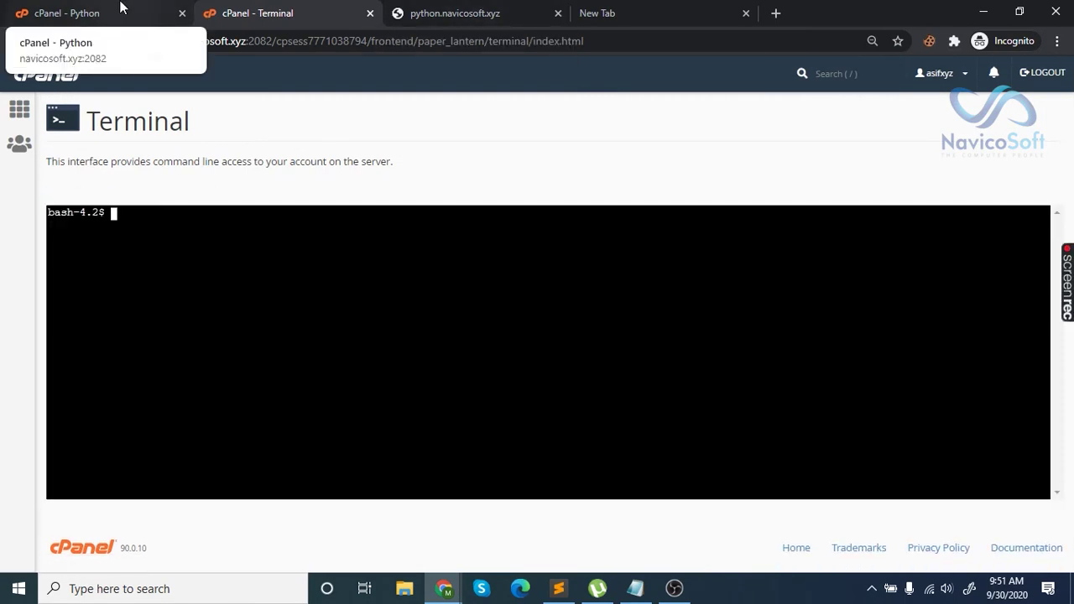
Copy the virtual environment command from the Python application page and run it in the terminal
left_click(120, 10)
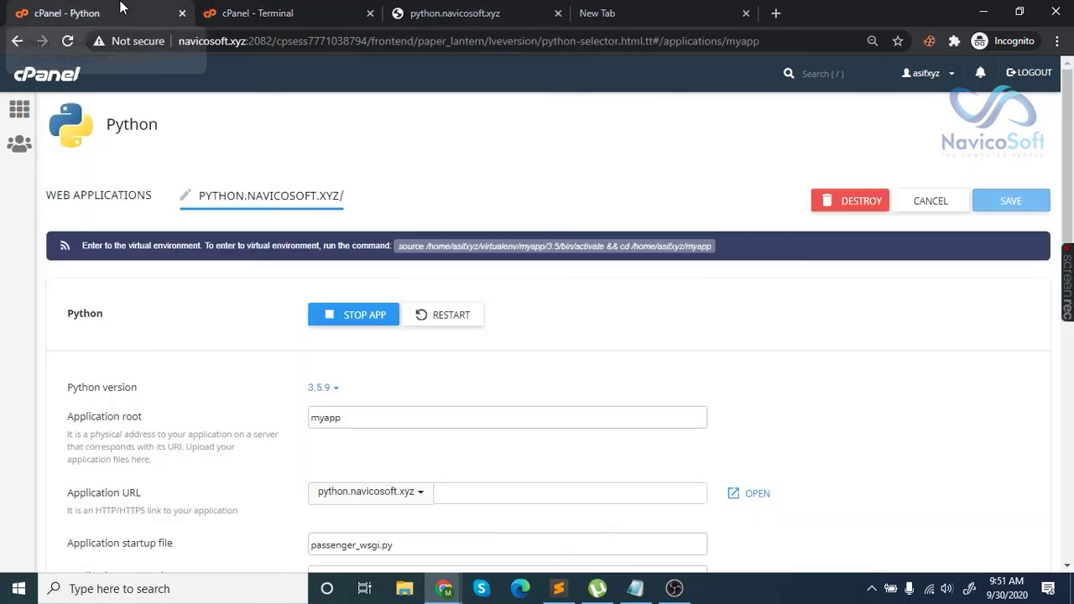
left_click(470, 248)
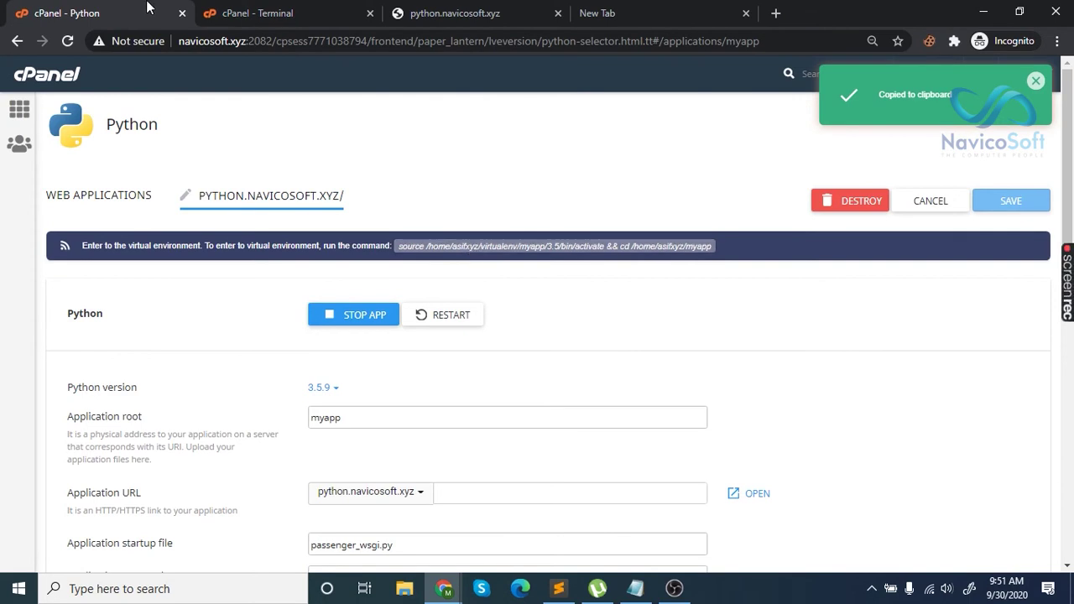
left_click(249, 10)
right_click(340, 241)
left_click(381, 361)
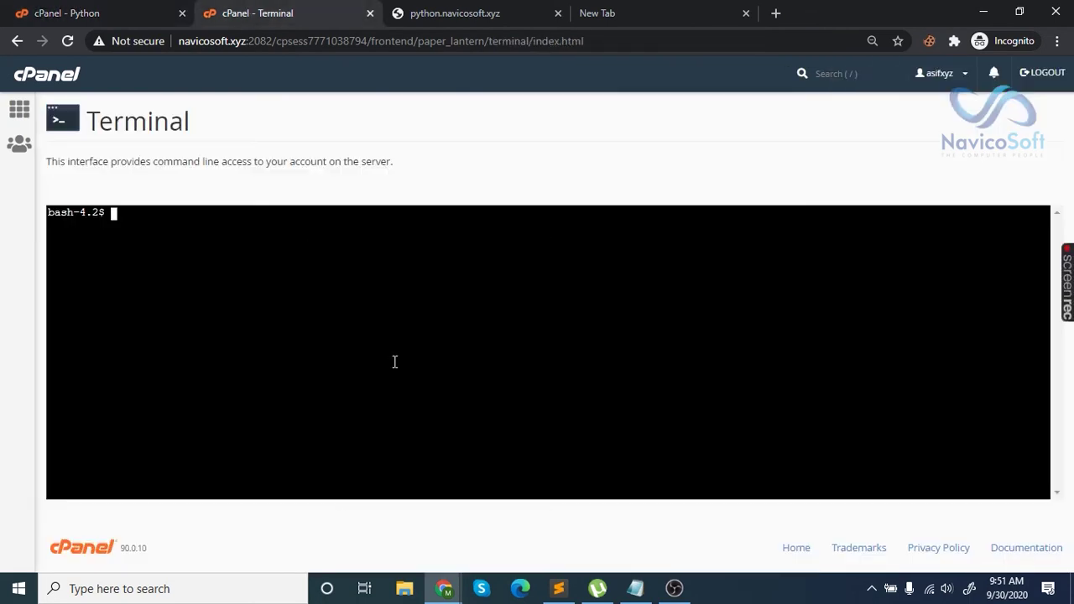
key("Return")
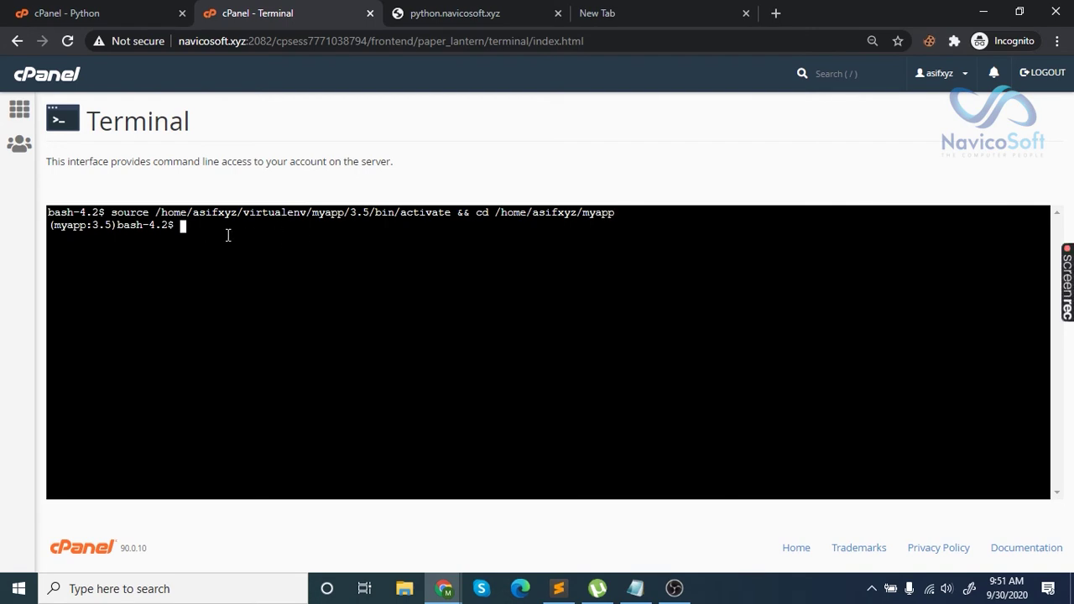
Install Django in the virtual environment with "pip install django"
type("pip insta")
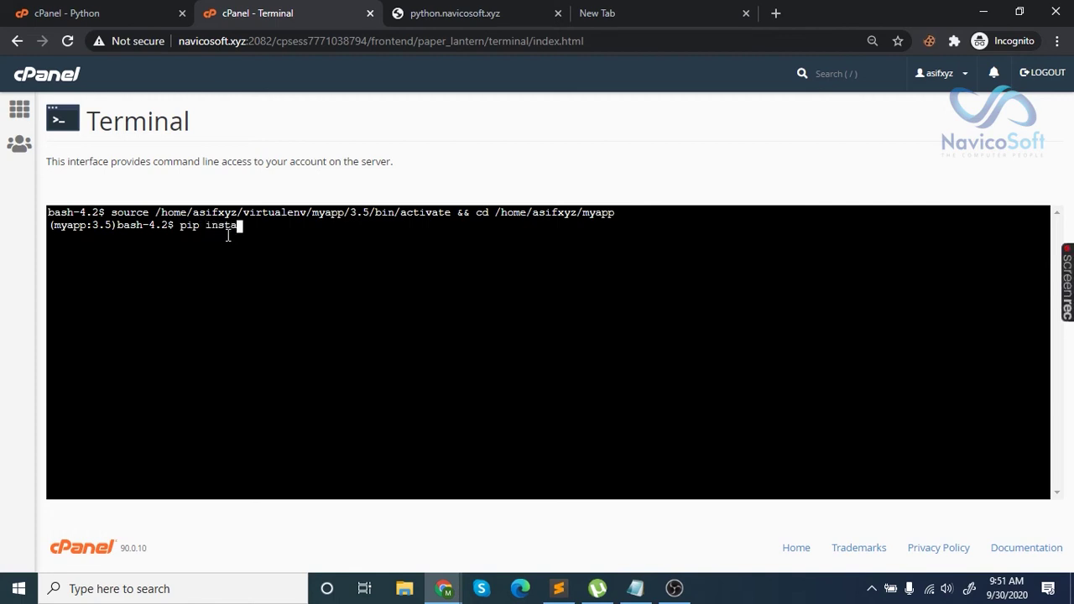
type("ll django")
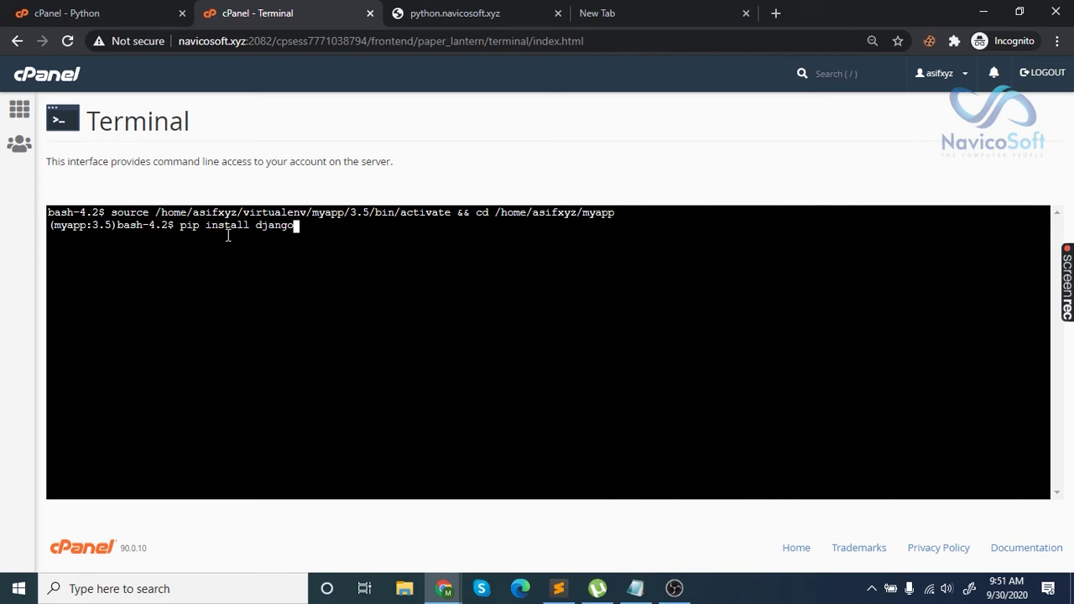
key("Return")
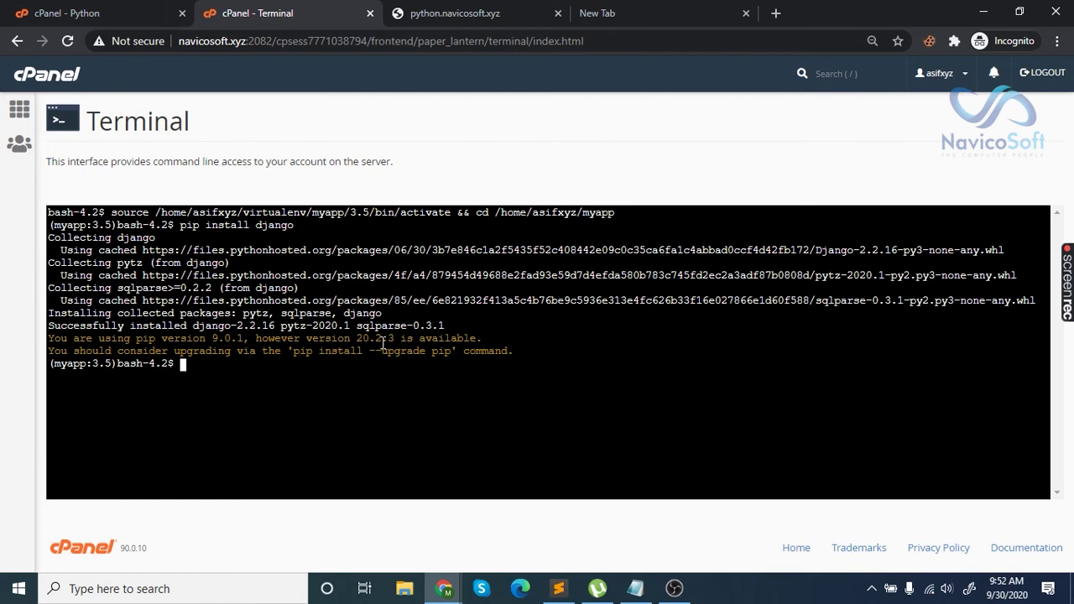
Open the cPanel main page in another browser tab and launch File Manager from it
left_click(96, 12)
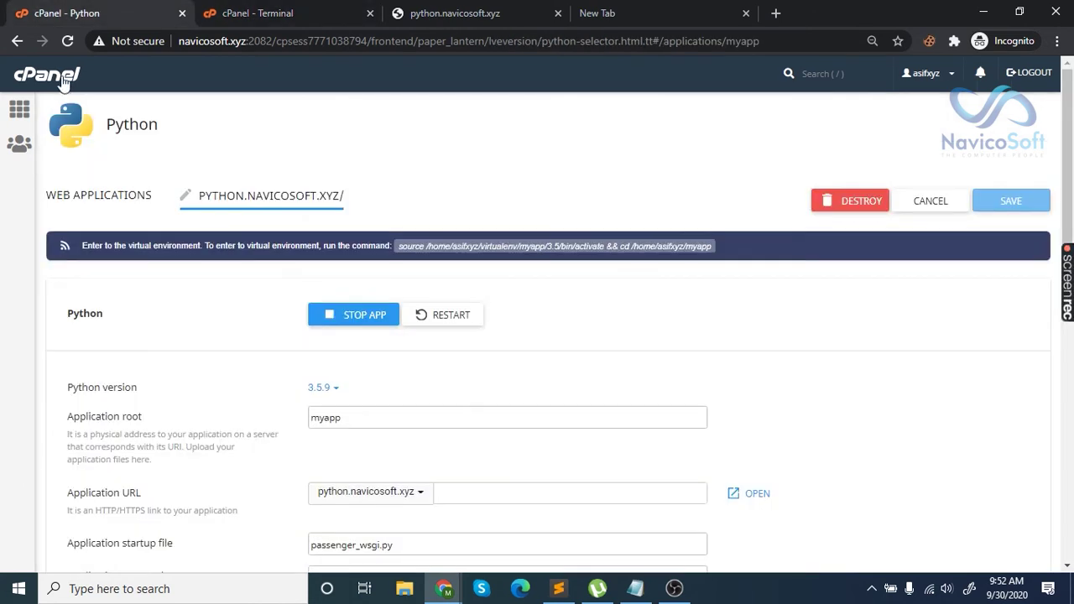
right_click(59, 76)
left_click(78, 86)
left_click(434, 11)
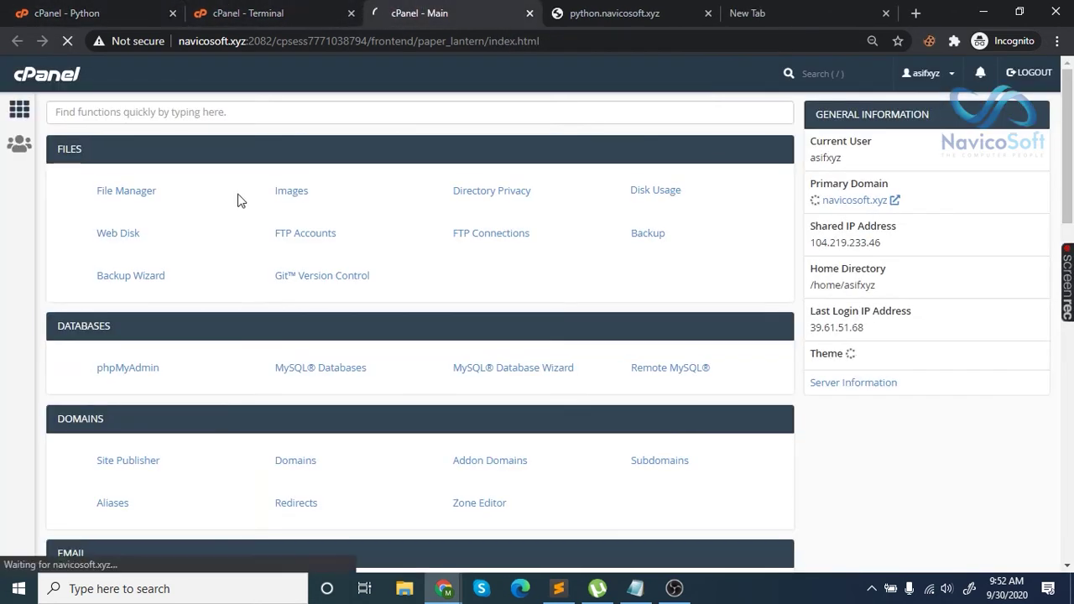
left_click(119, 194)
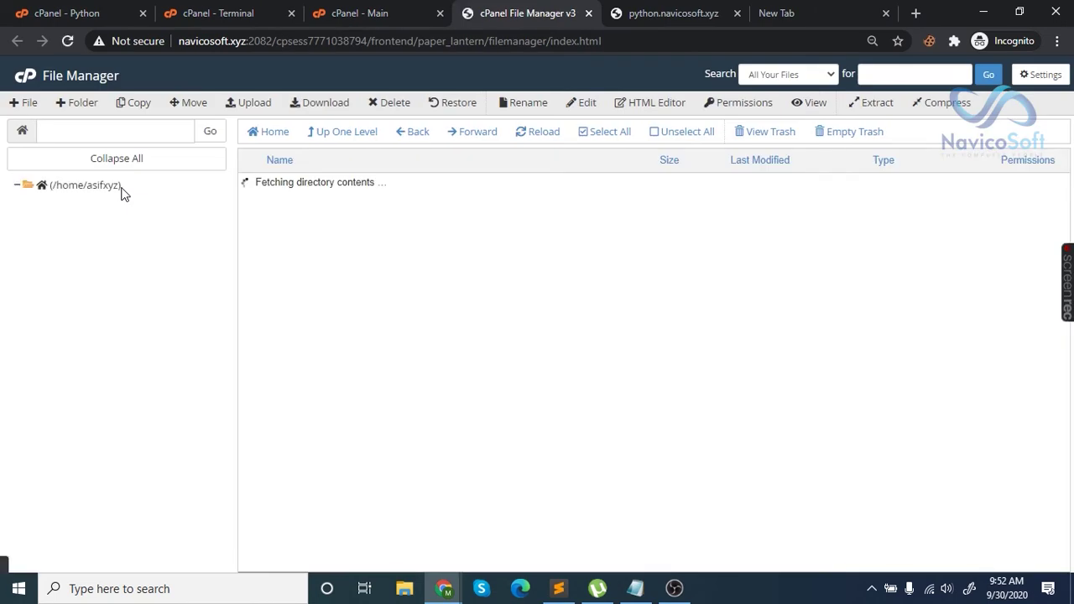
Open the myapp folder in the home directory to view the application's files
scroll(307, 208, "down", 4)
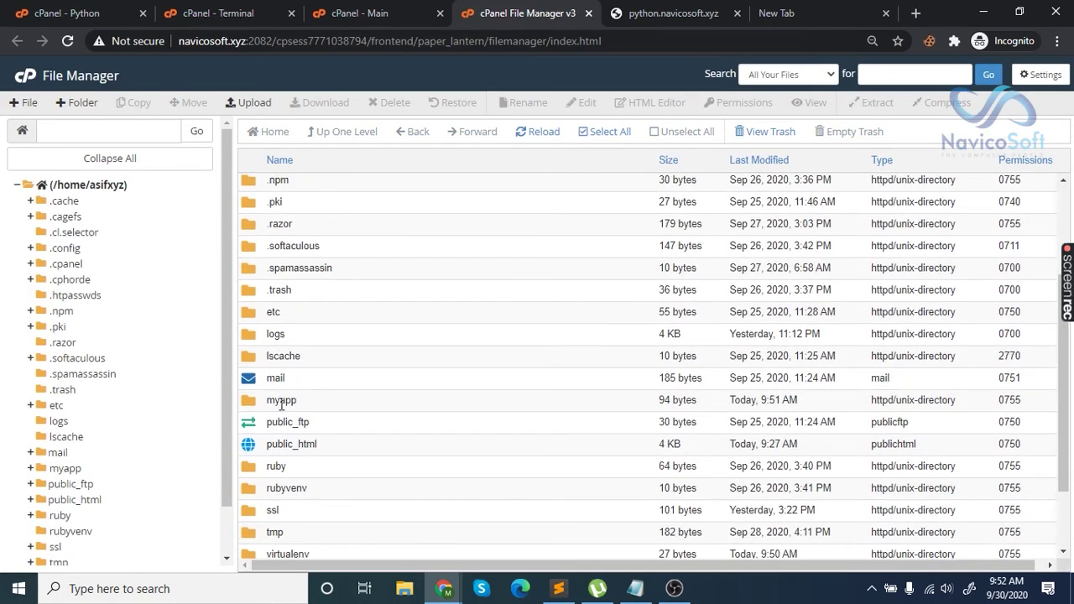
double_click(252, 399)
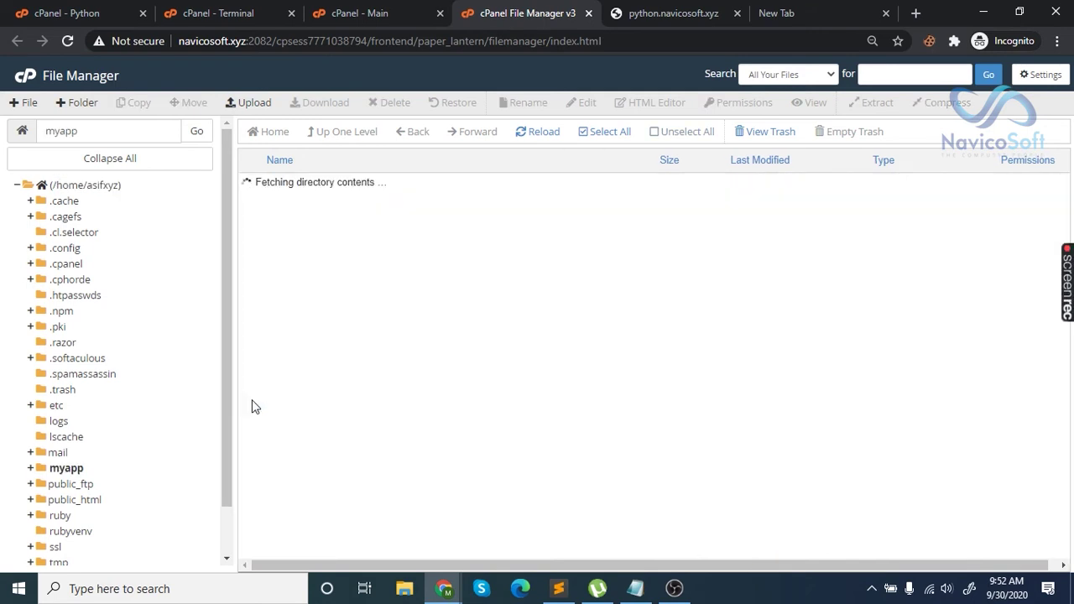
left_click_drag(259, 395, 323, 192)
left_click(326, 328)
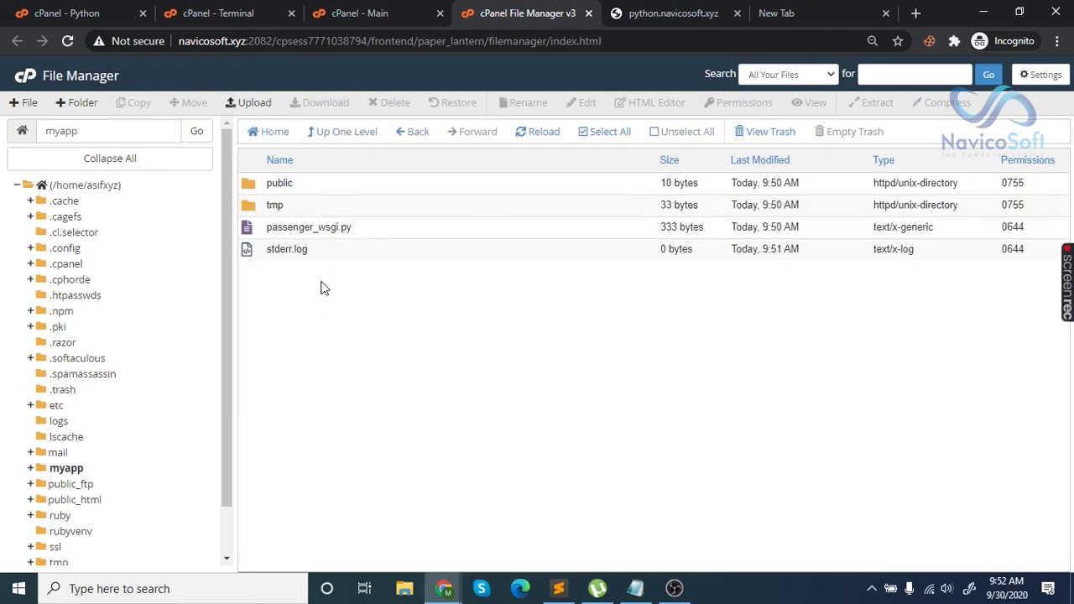
Create a Django project named project in the current folder by running "django-admin startproject project ." in the cPanel terminal
left_click(333, 10)
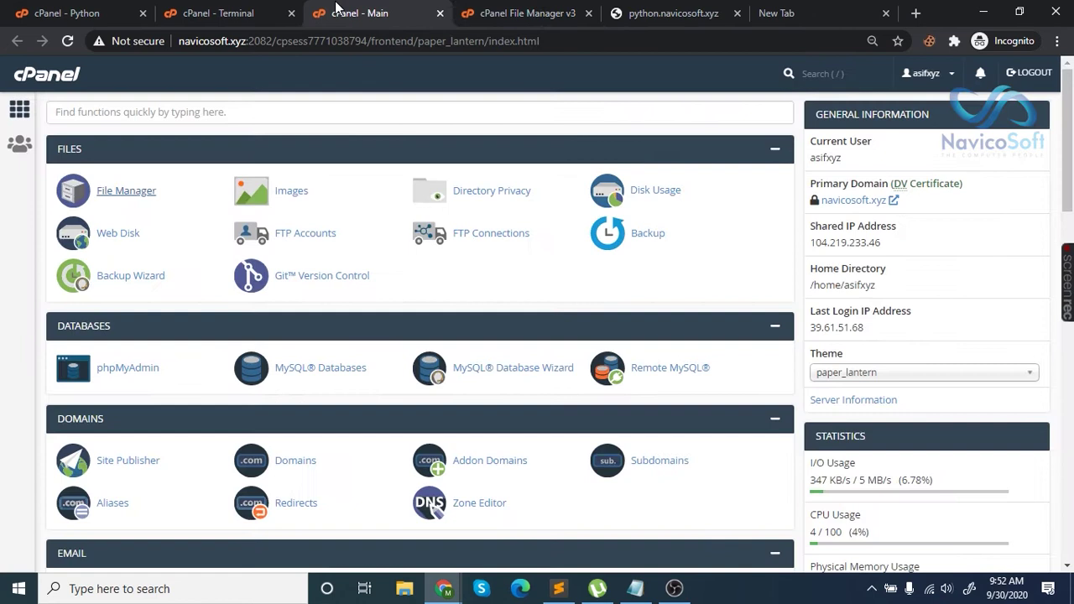
key("ctrl+shift+Tab")
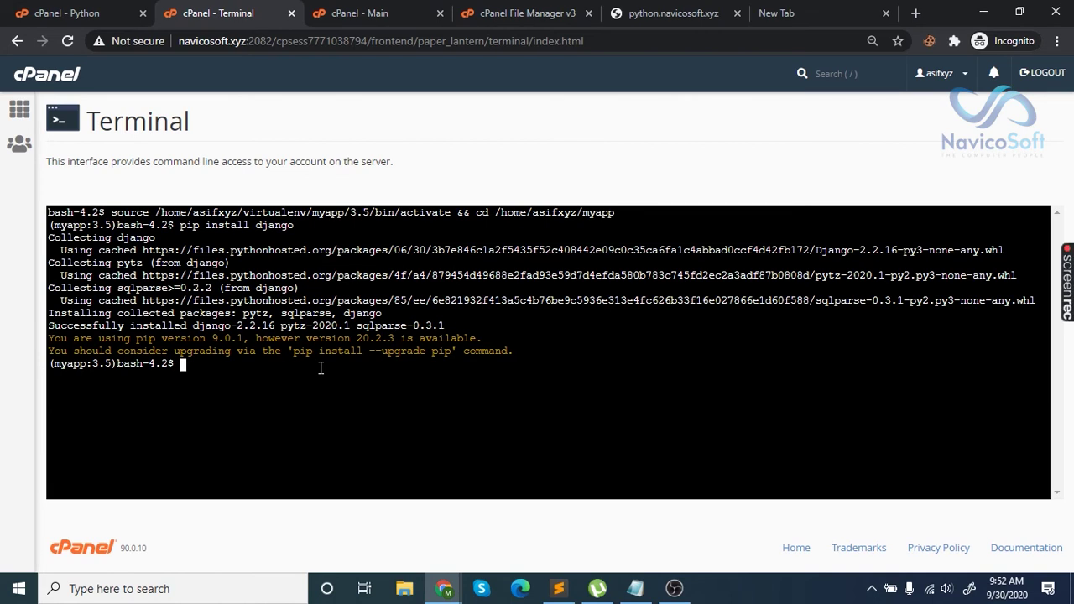
type("django")
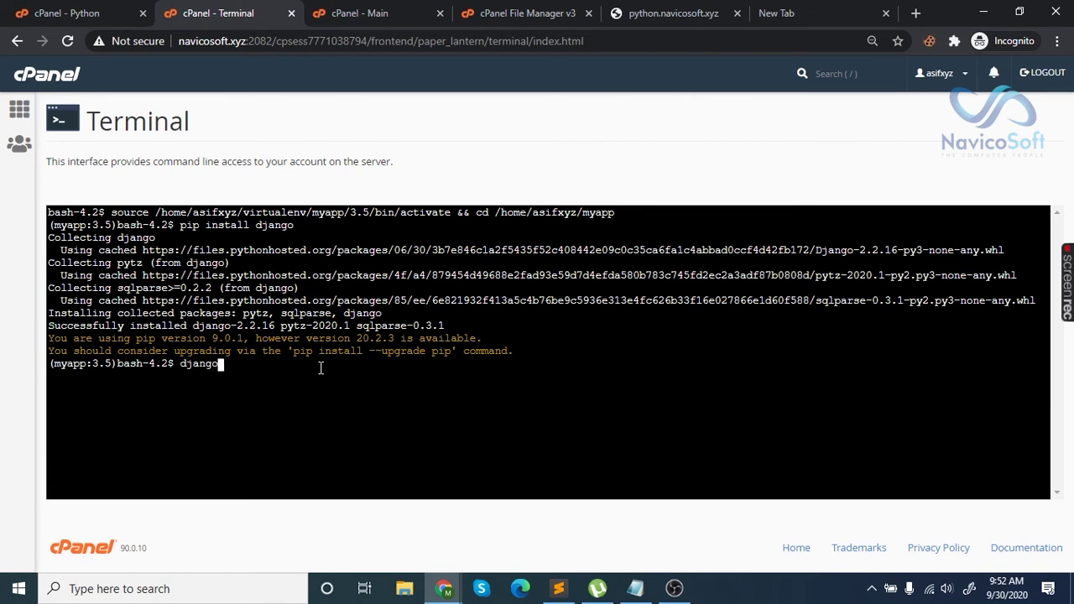
key("BackSpace")
type("-admi")
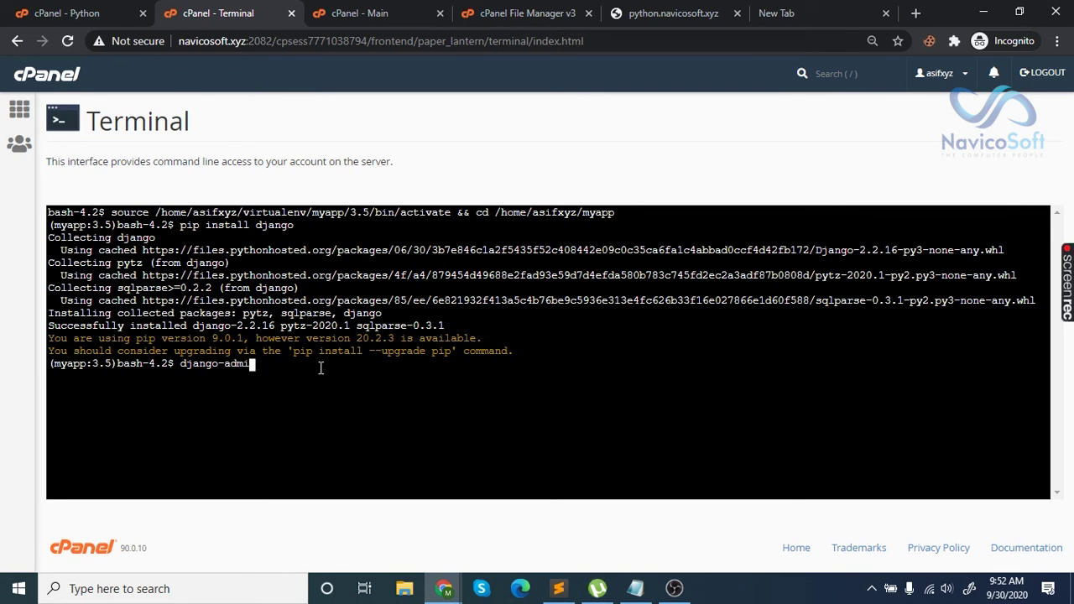
type("n startproj")
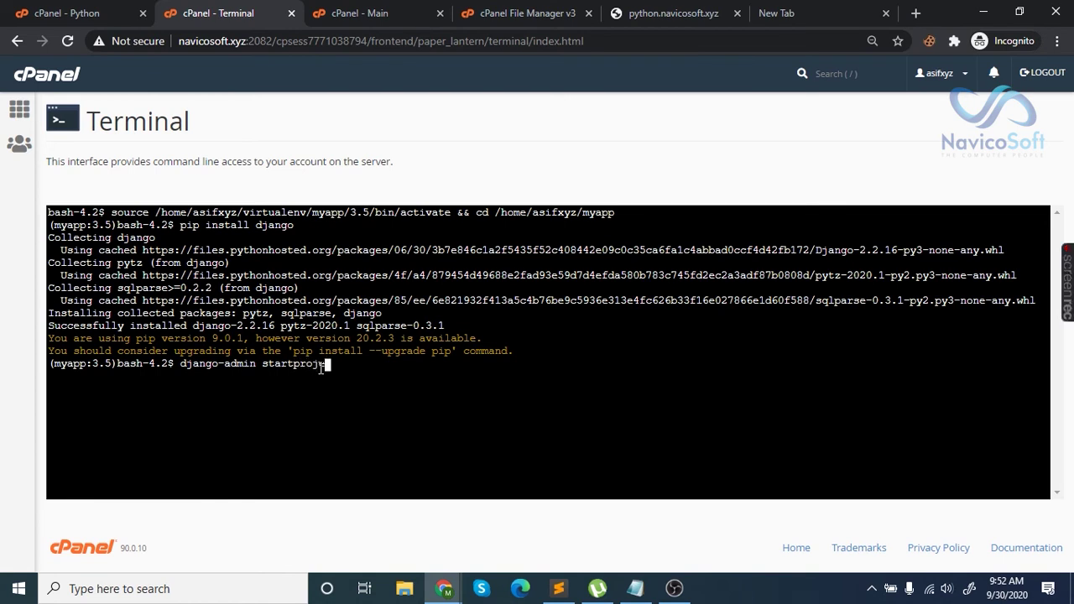
type("ect pro")
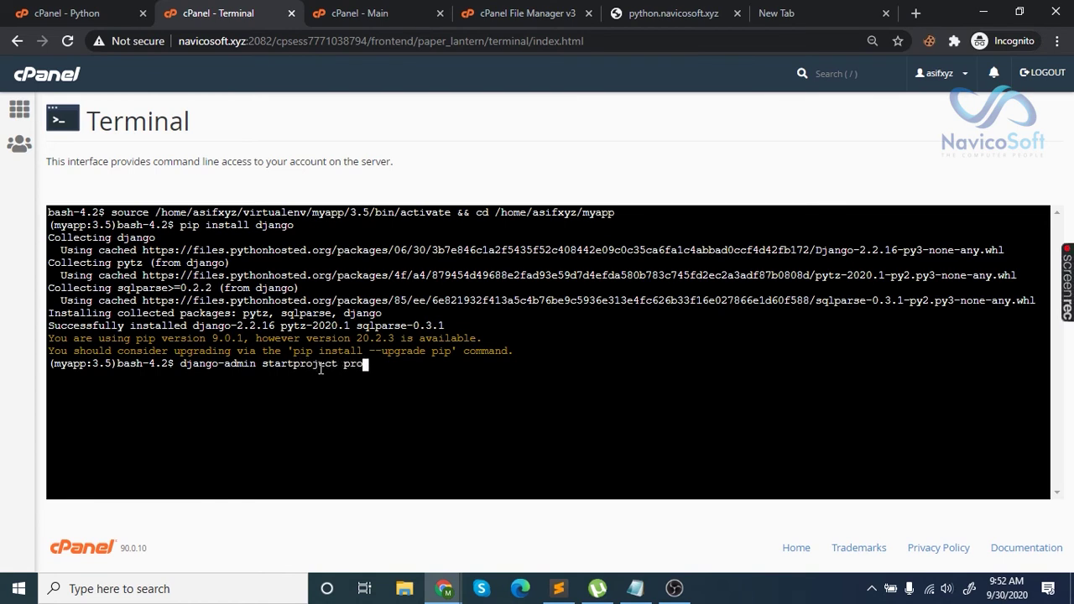
type("ject ")
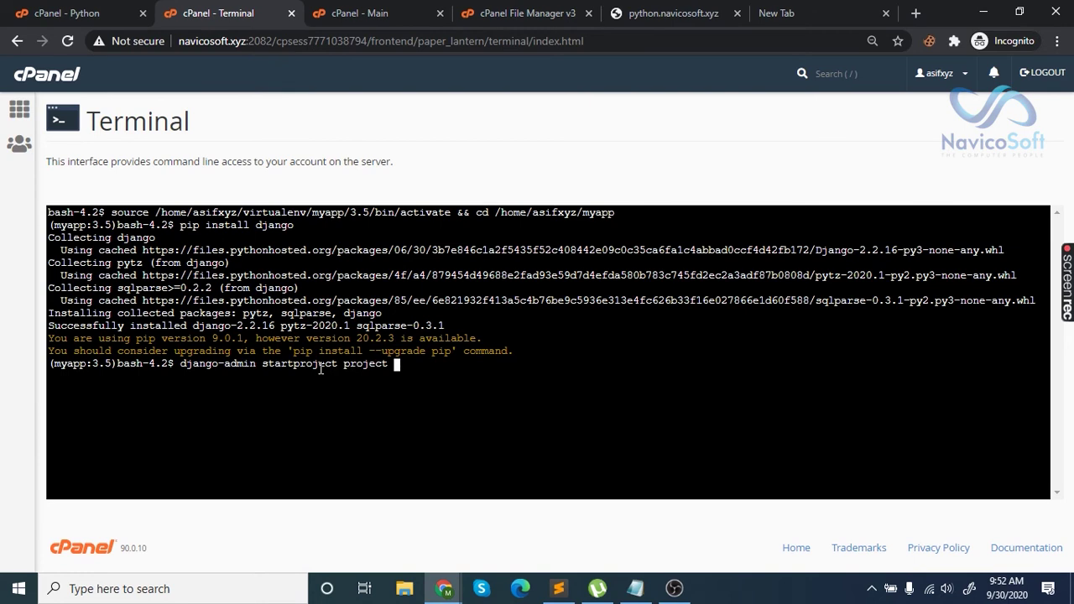
type(".")
key("Return")
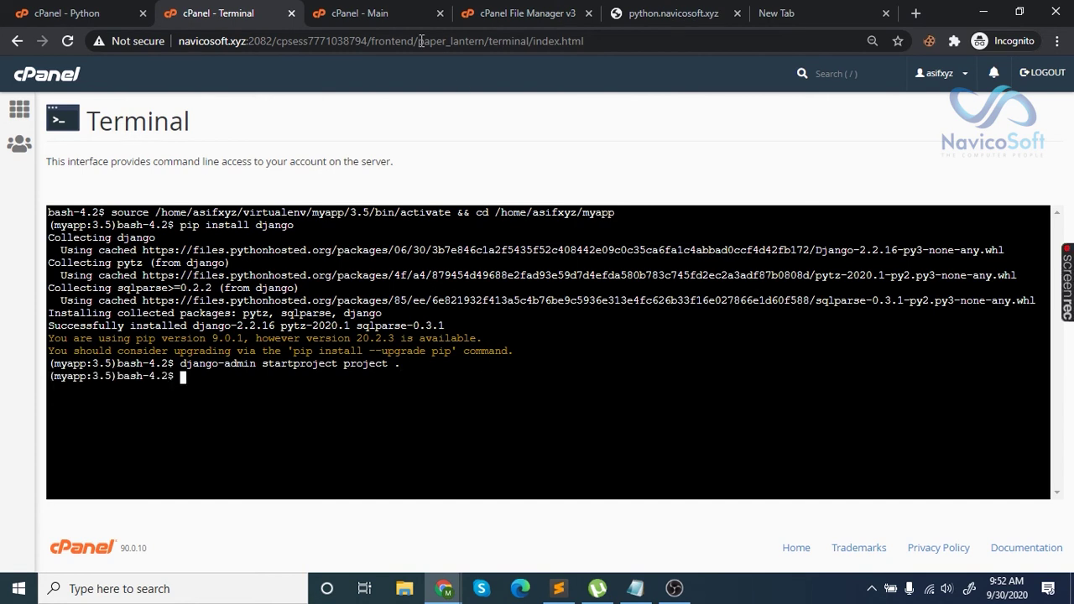
Reload the myapp folder in File Manager and open passenger_wsgi.py for editing
left_click(490, 13)
left_click(541, 133)
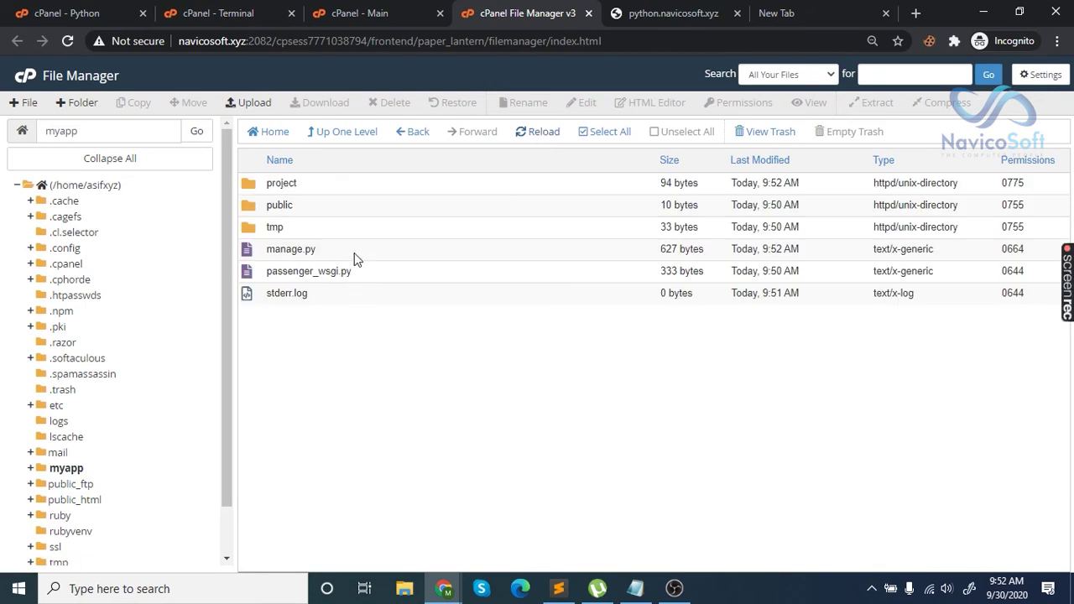
double_click(369, 279)
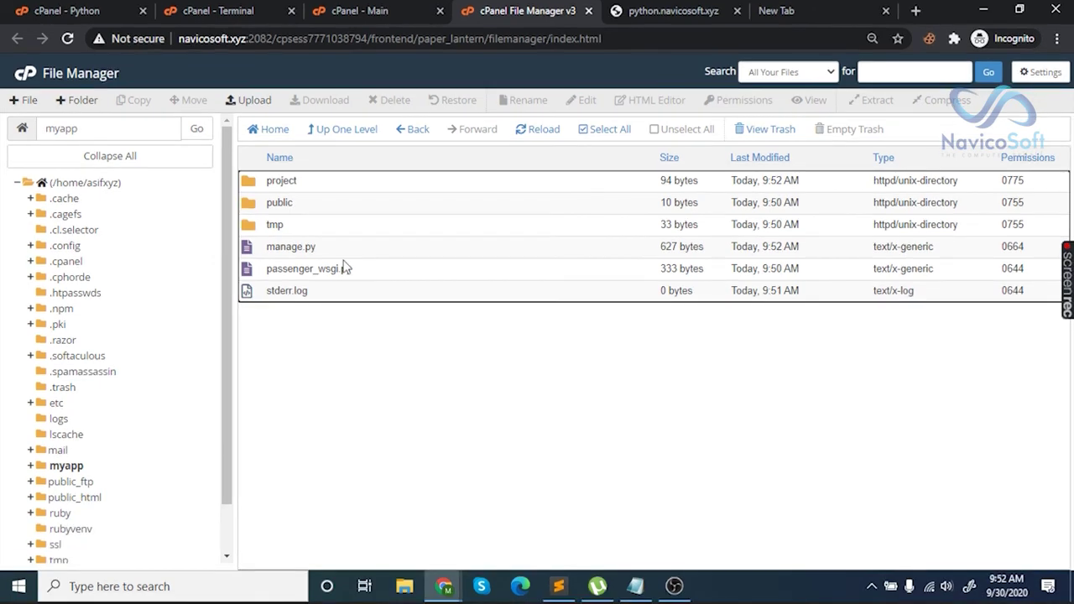
right_click(363, 278)
left_click(409, 334)
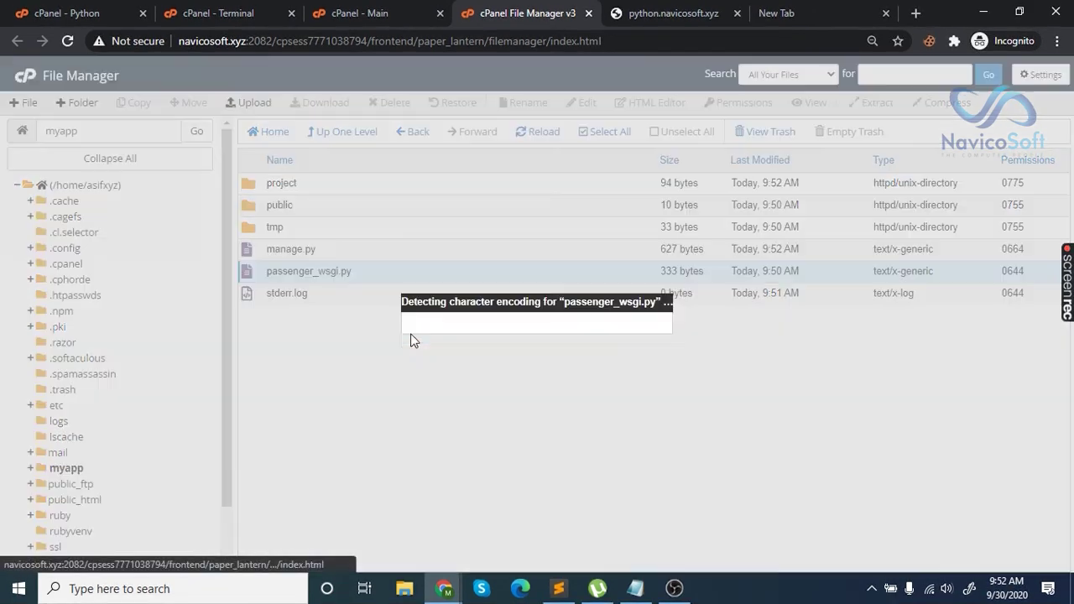
left_click(664, 422)
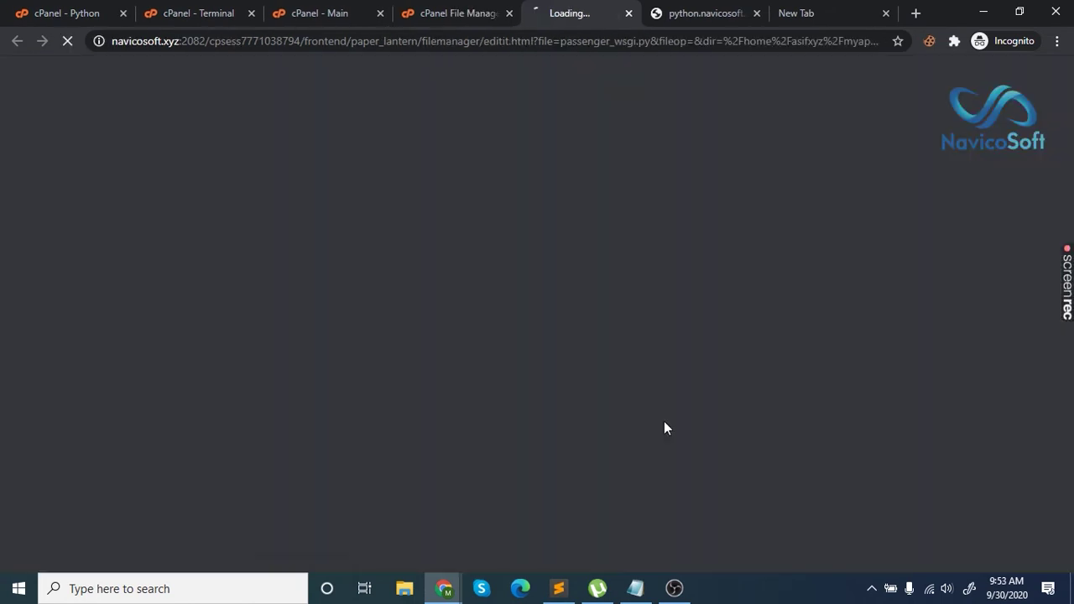
Replace all code in passenger_wsgi.py with "from project.wsgi import application" and save the file
left_click(122, 279)
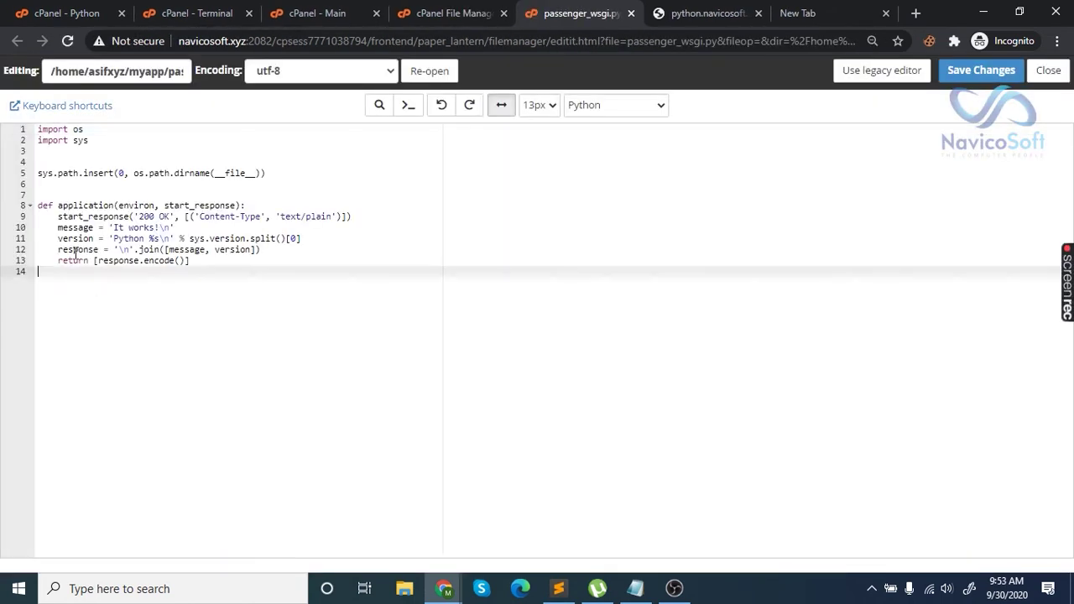
left_click_drag(76, 271, 37, 129)
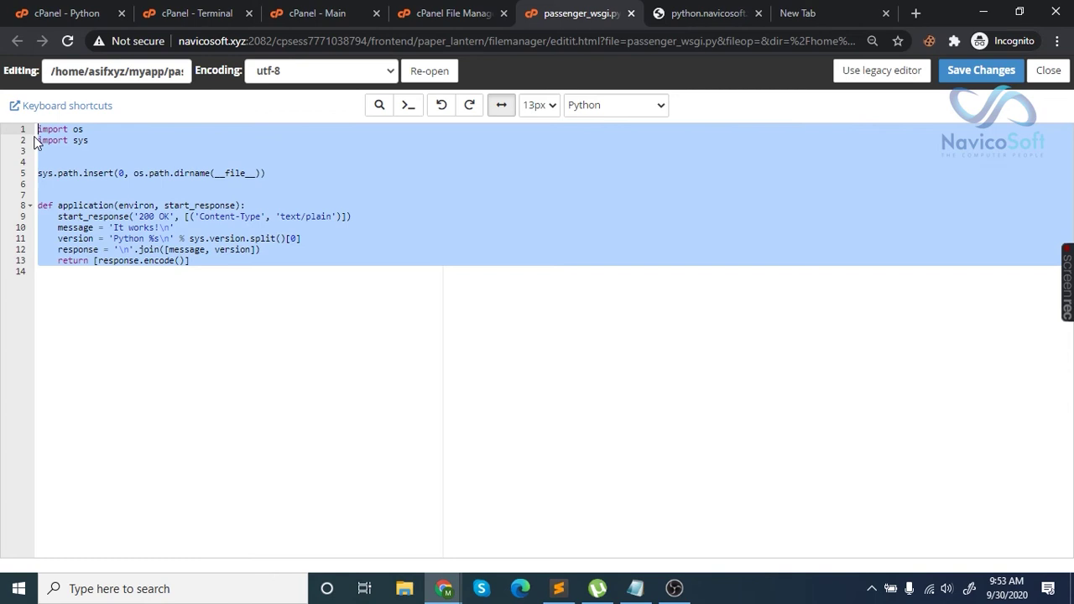
key("BackSpace")
type("from ")
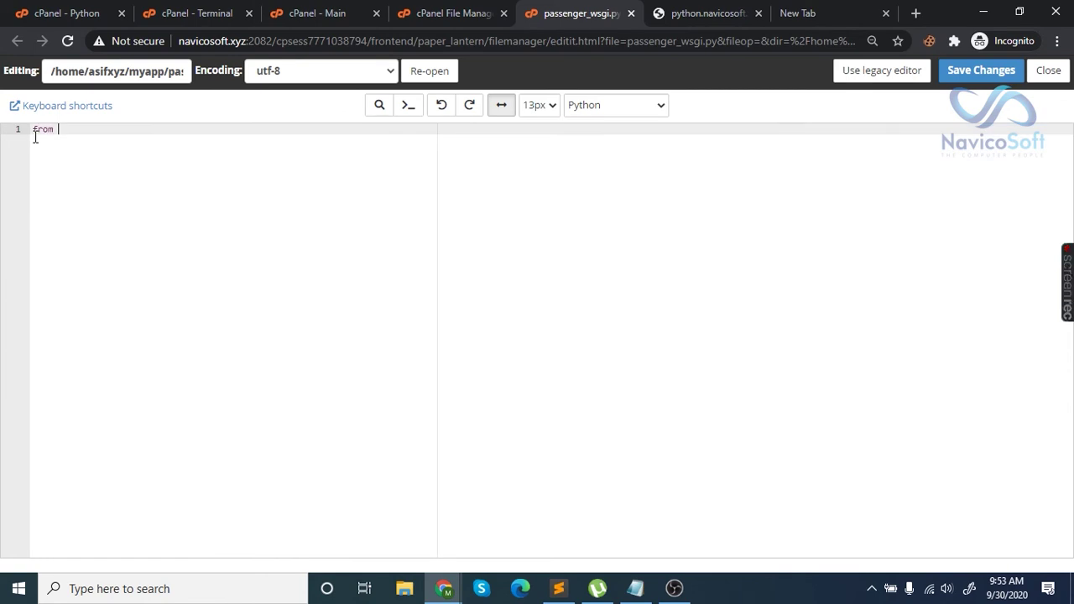
type("proje")
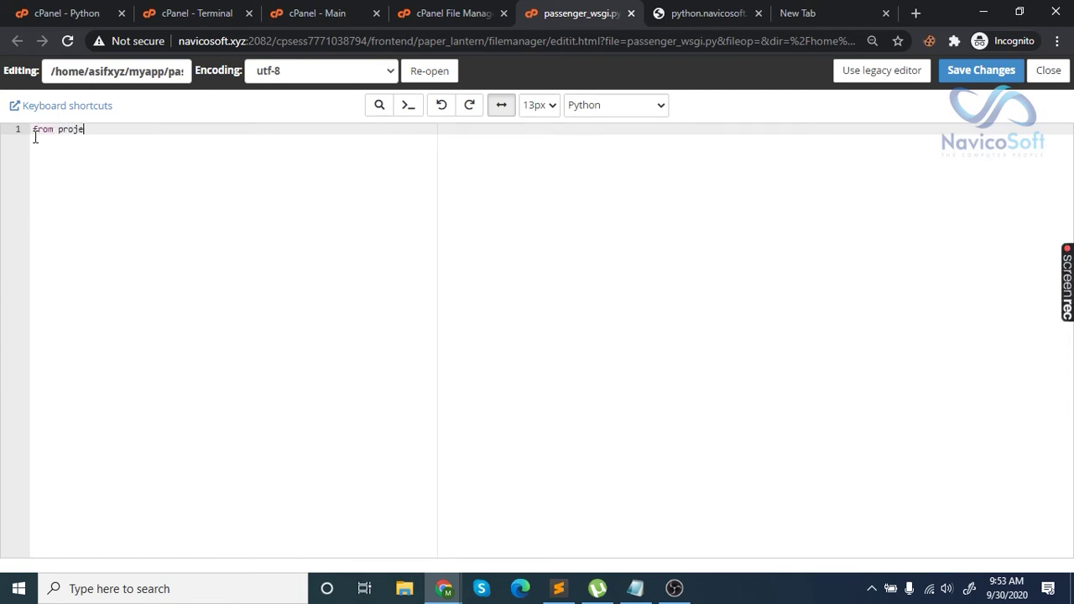
type("ct")
type("t application")
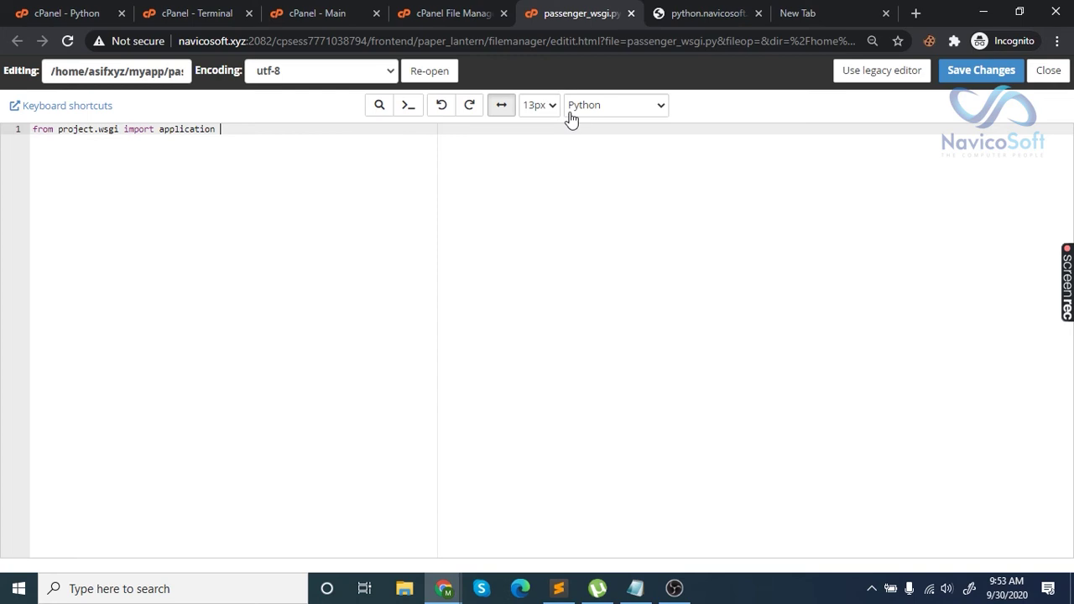
left_click(952, 72)
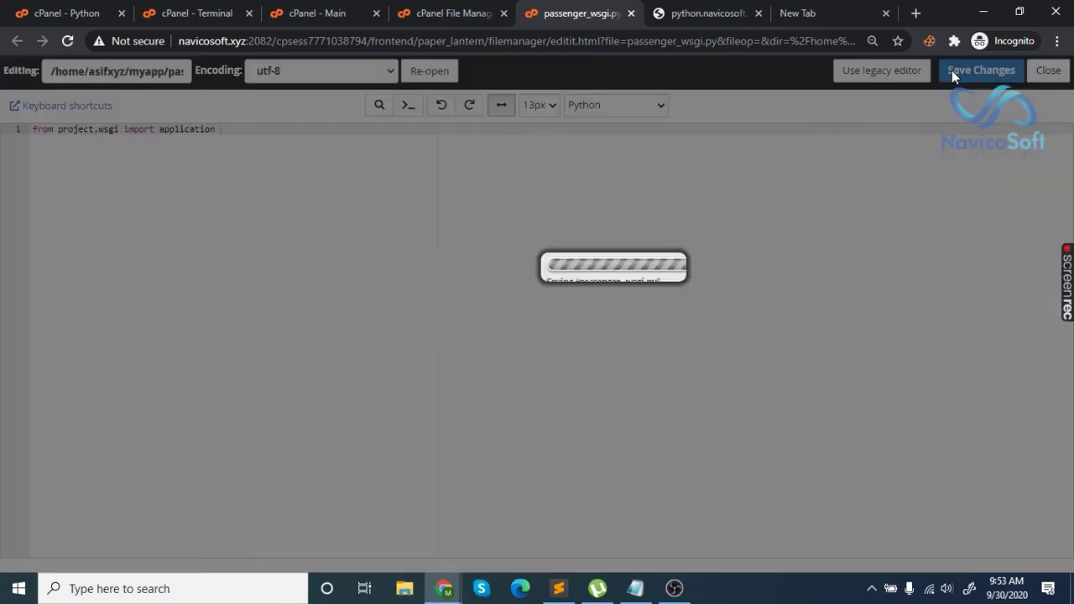
Open settings.py from the project folder in File Manager for editing
left_click(439, 10)
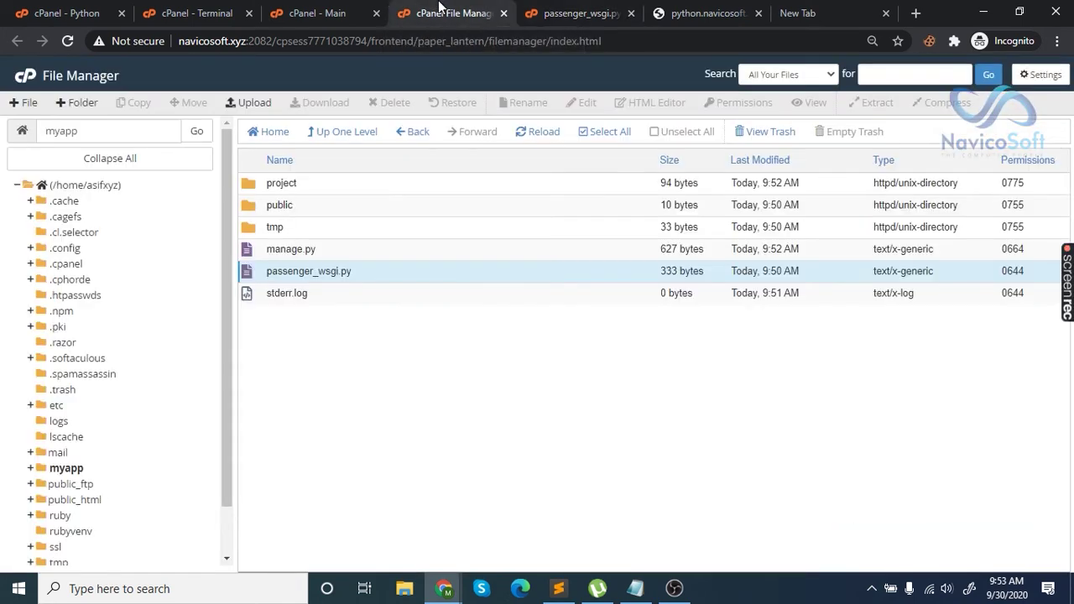
double_click(322, 186)
right_click(327, 204)
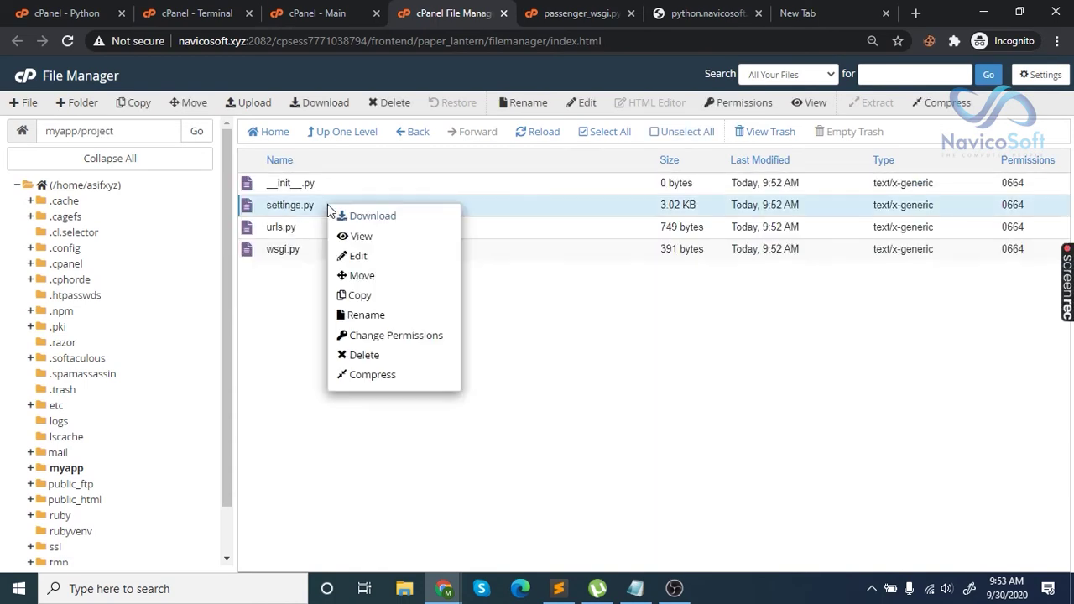
left_click(374, 260)
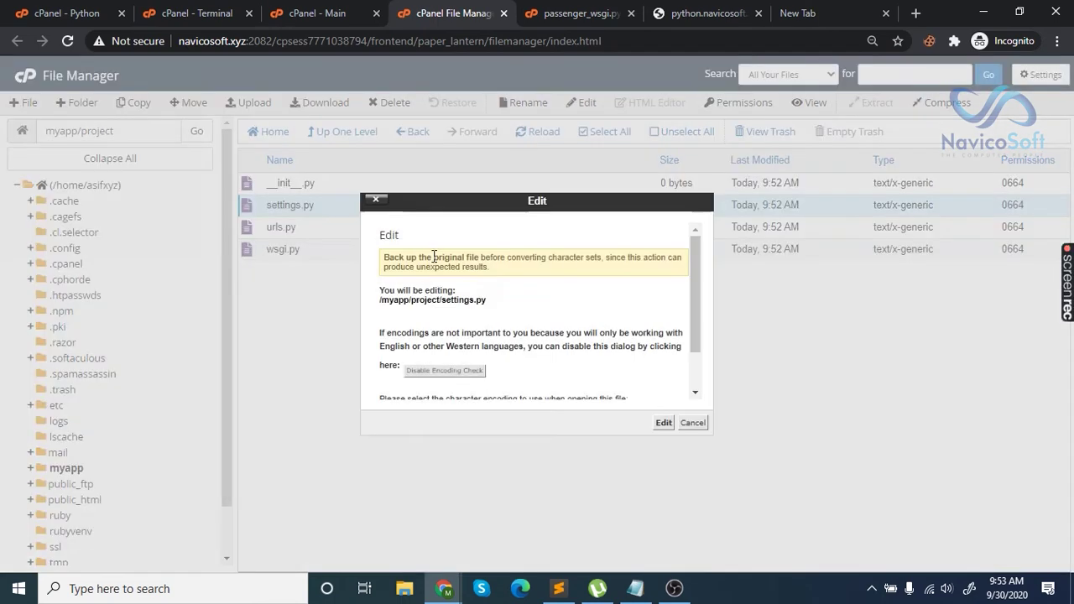
left_click(662, 423)
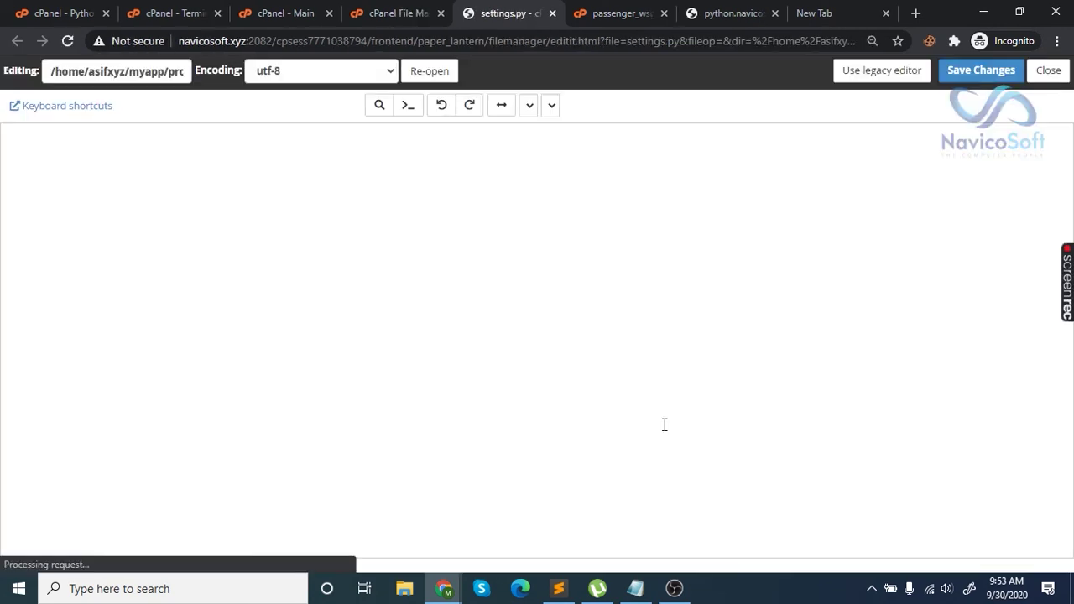
Locate the ALLOWED_HOSTS line in settings.py and copy the python.navicosoft.xyz address from the application's browser tab
left_click_drag(71, 411, 165, 426)
left_click(502, 240)
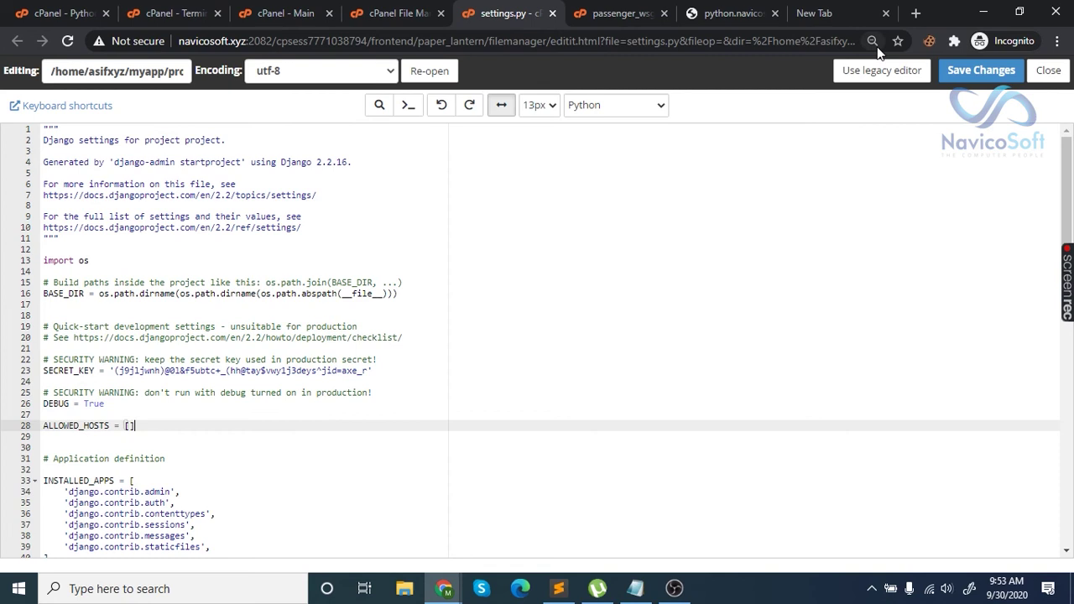
left_click(725, 12)
left_click(281, 41)
key("ctrl+c")
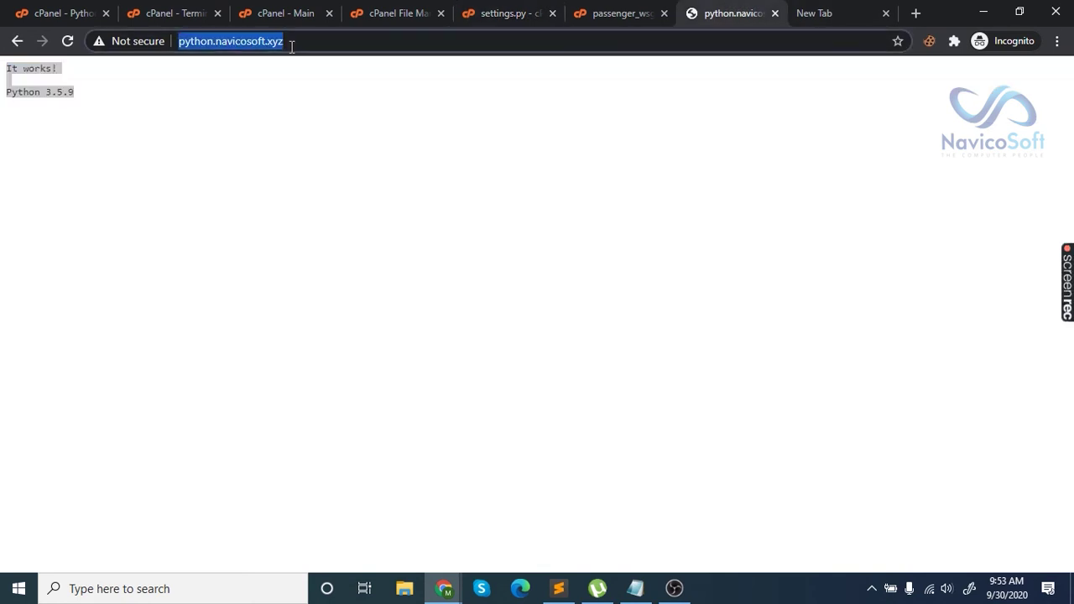
Add 'python.navicosoft.xyz' to the ALLOWED_HOSTS list in settings.py, without the protocol prefix or trailing slash
left_click(479, 10)
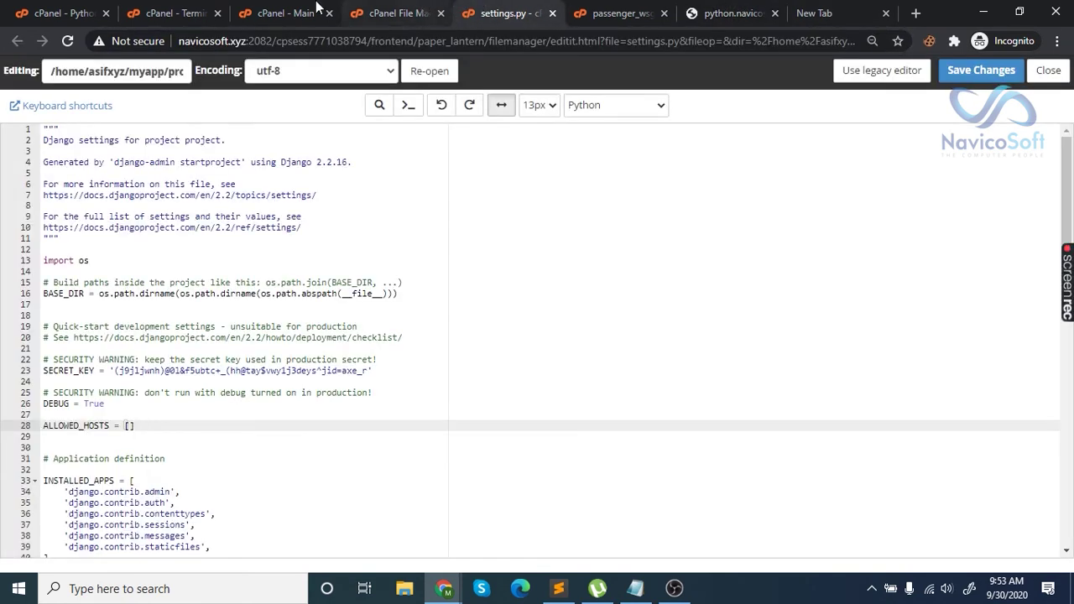
left_click(162, 426)
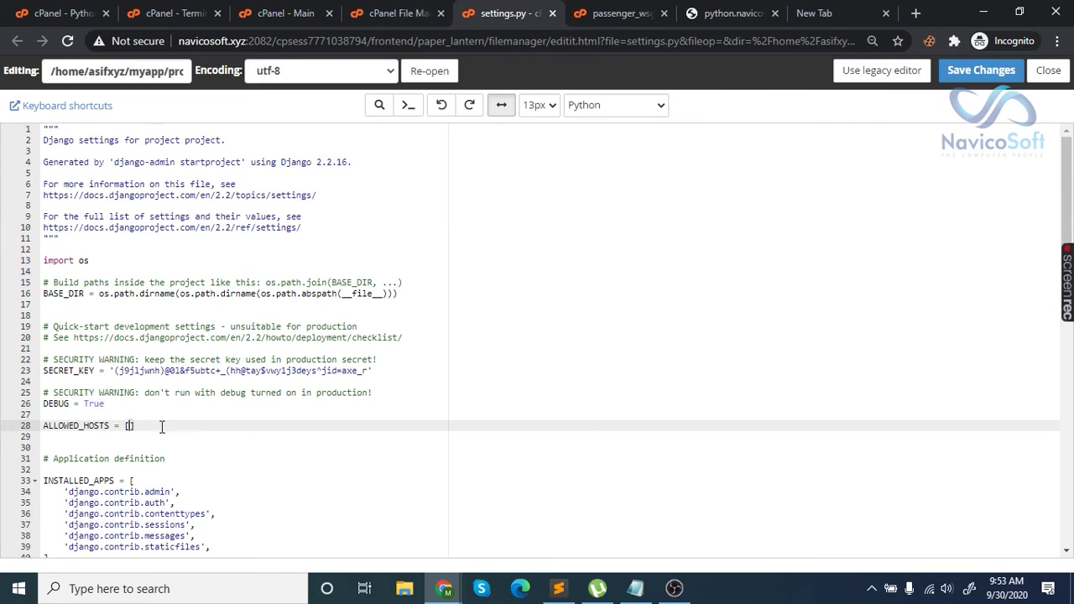
type("'")
key("ctrl+v")
left_click_drag(171, 426, 134, 427)
key("BackSpace")
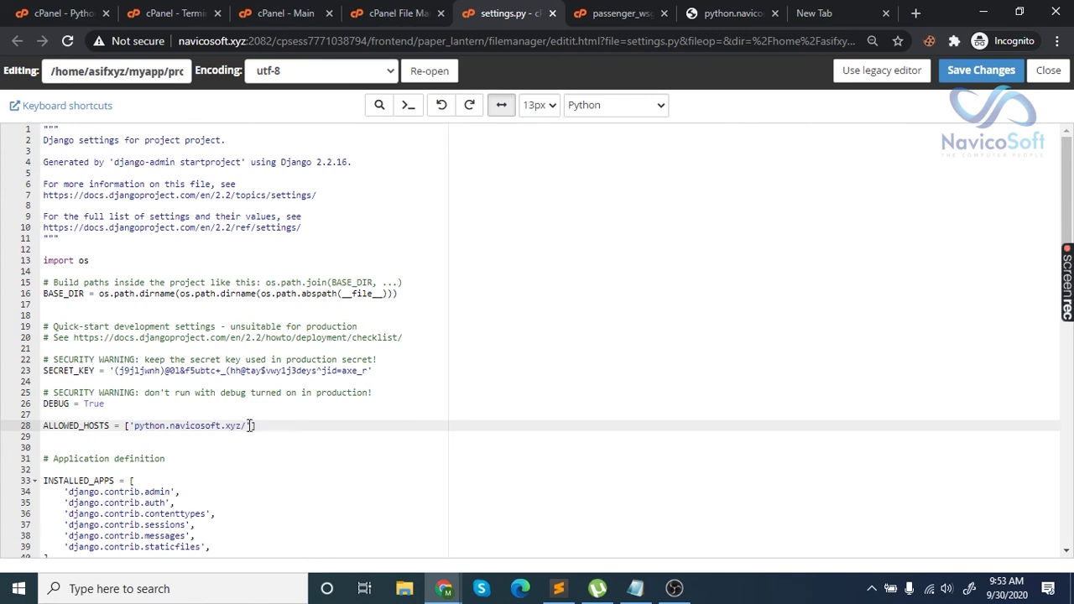
left_click(246, 425)
key("BackSpace")
type("','")
key("ctrl+v")
left_click_drag(289, 425, 255, 426)
type("www.")
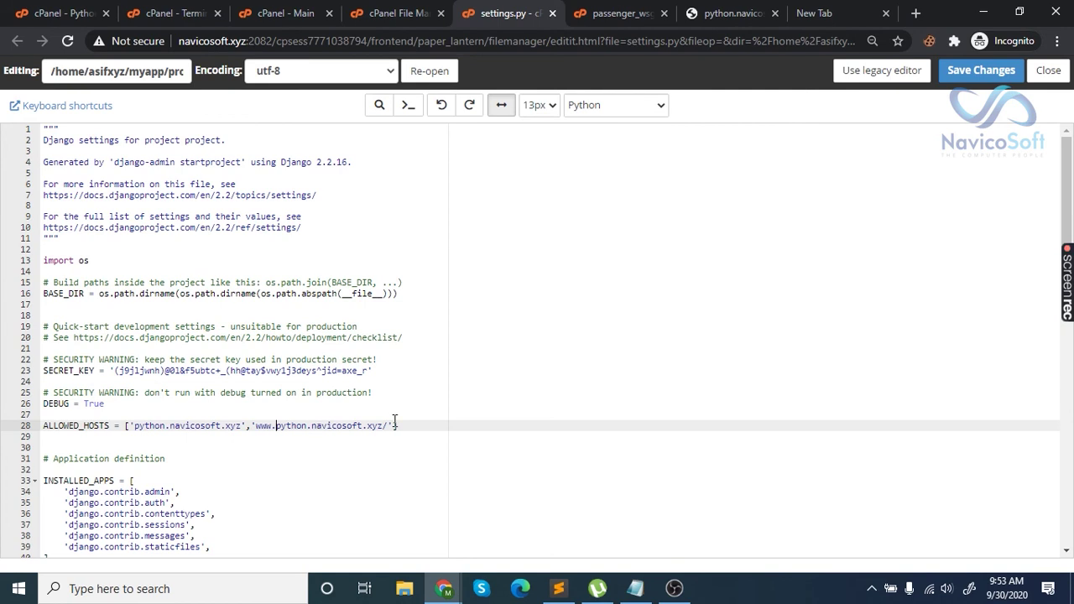
key("BackSpace")
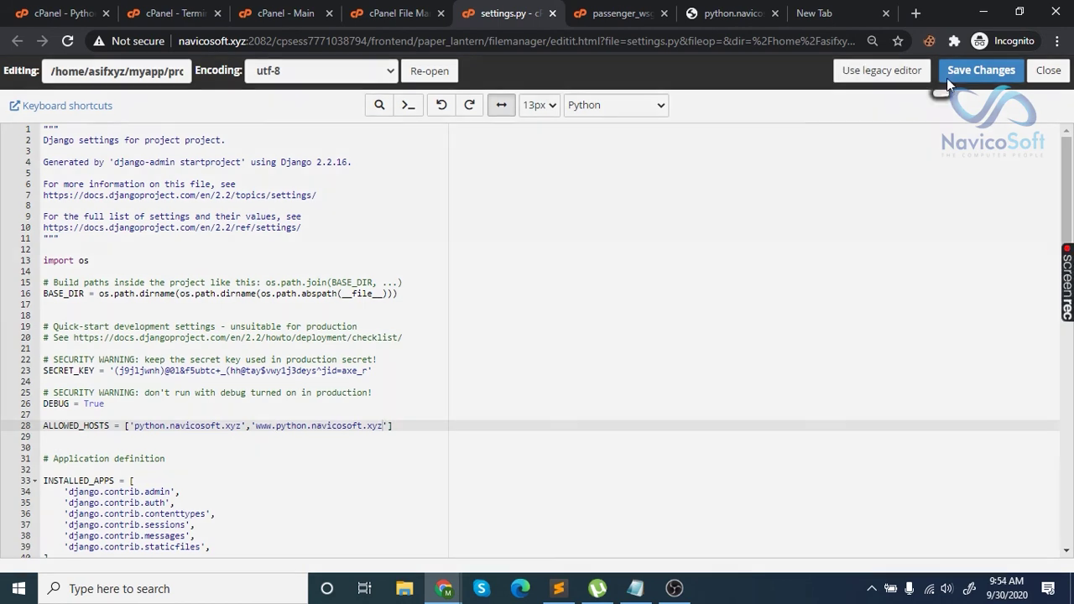
left_click(947, 75)
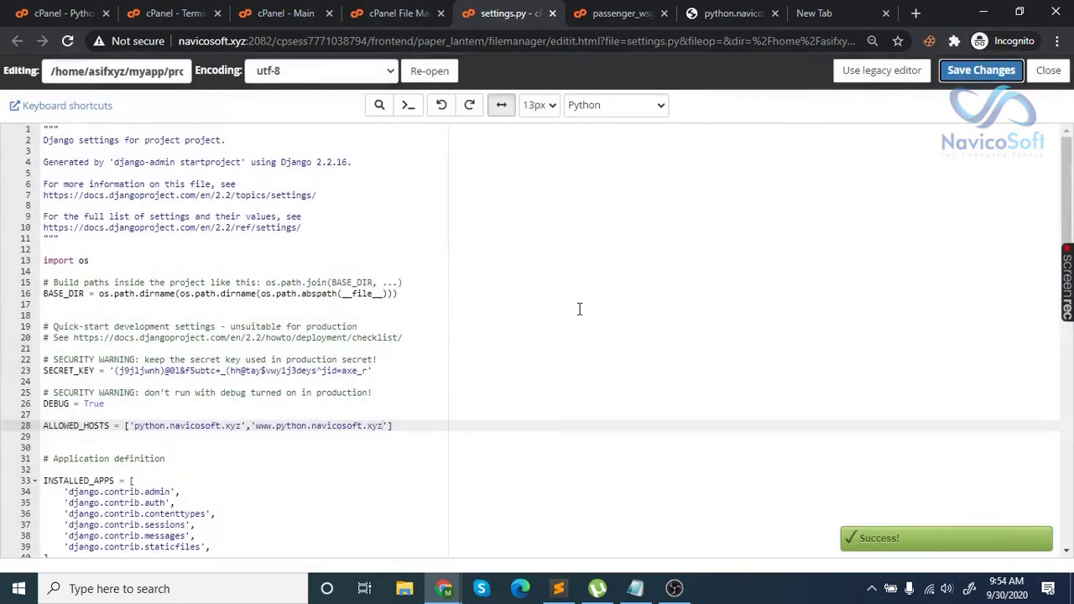
Copy the MEDIA_URL, STATICFILES_DIRS, STATIC_ROOT and MEDIA_ROOT lines from the Notepad document and return to the end of settings.py
scroll(570, 305, "down", 7)
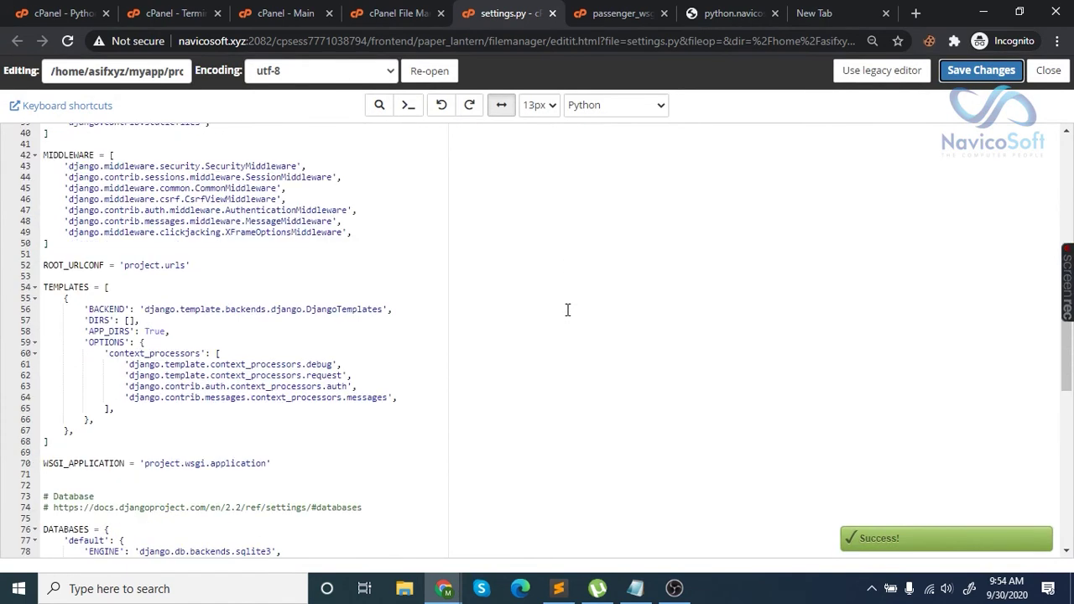
scroll(567, 311, "down", 4)
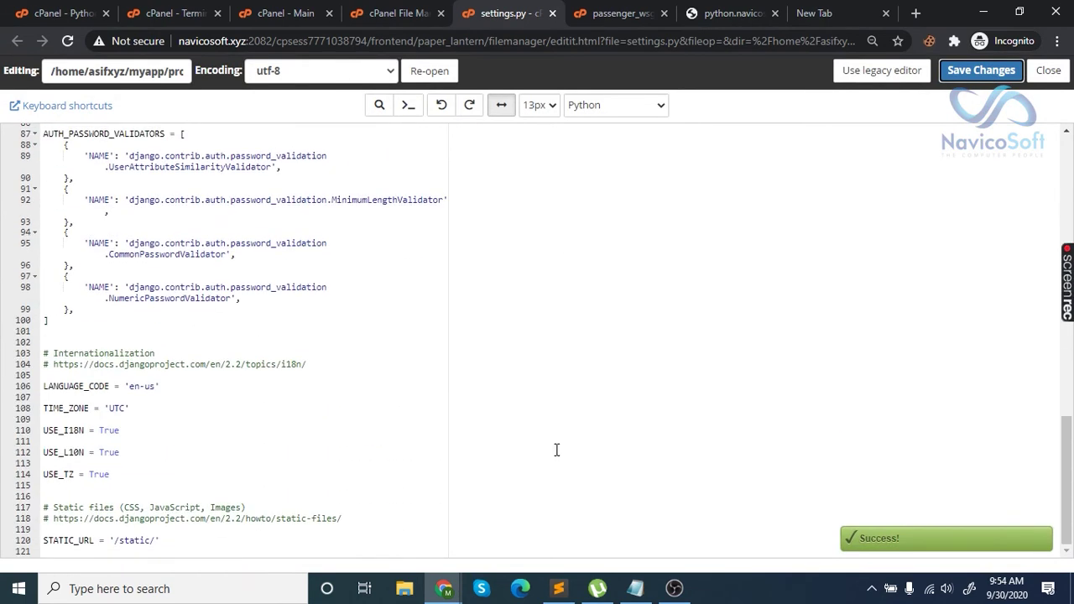
left_click(553, 552)
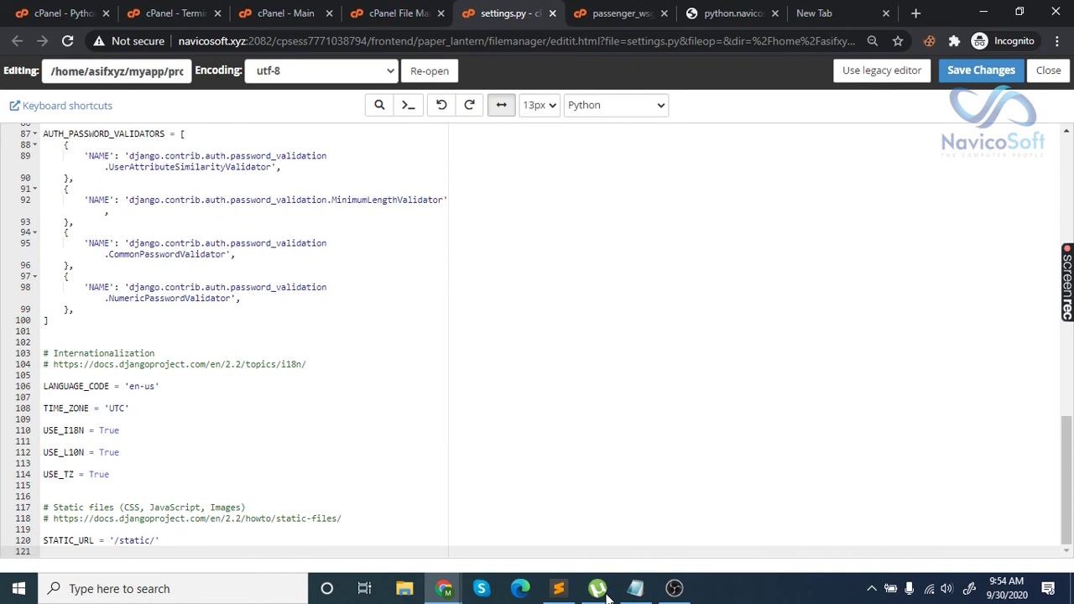
left_click(635, 588)
left_click_drag(532, 154, 134, 115)
key("ctrl+c")
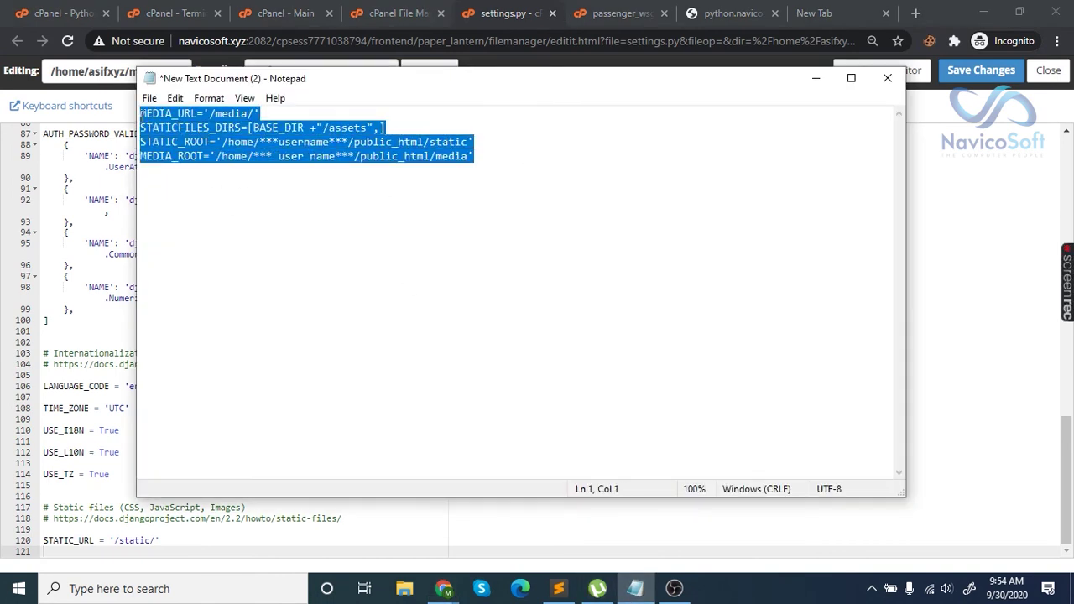
left_click(816, 78)
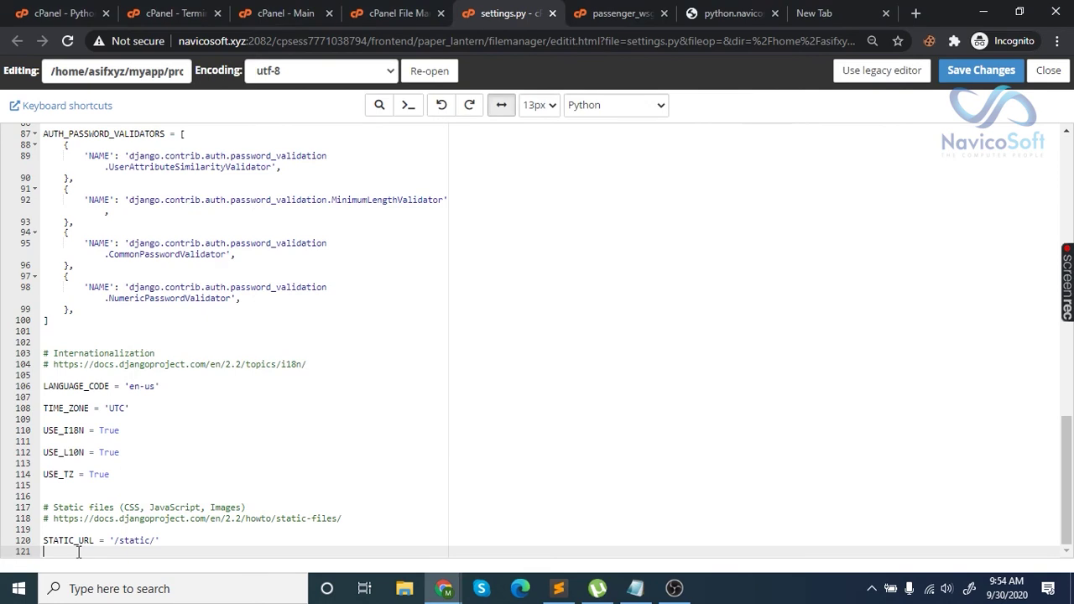
Paste the copied media and static lines below STATIC_URL and replace the STATIC_ROOT username placeholder with the account username from the file path
key("ctrl+v")
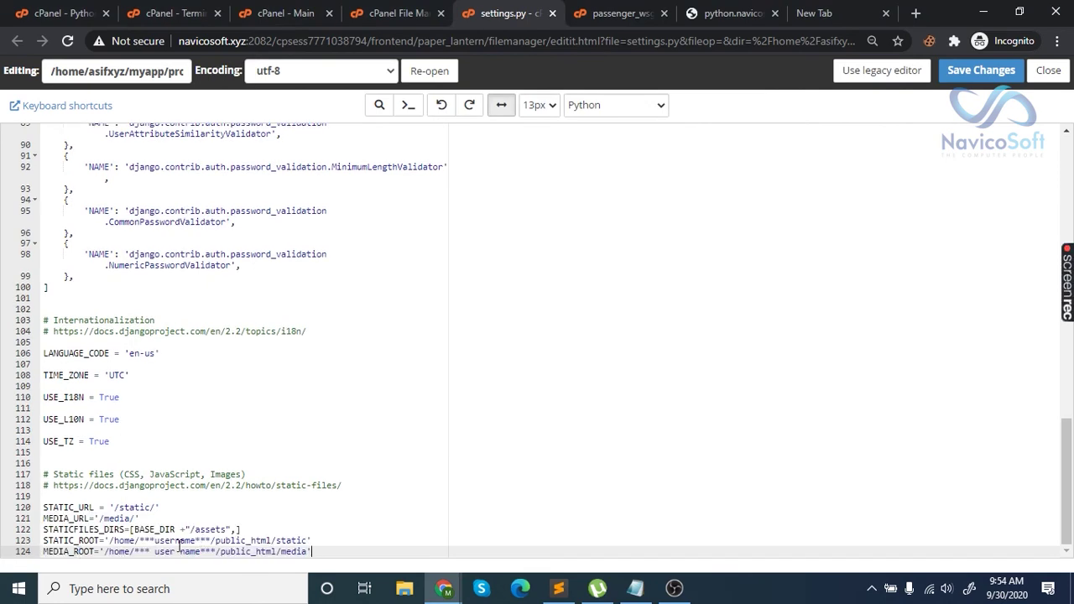
left_click_drag(140, 541, 212, 541)
left_click(211, 541)
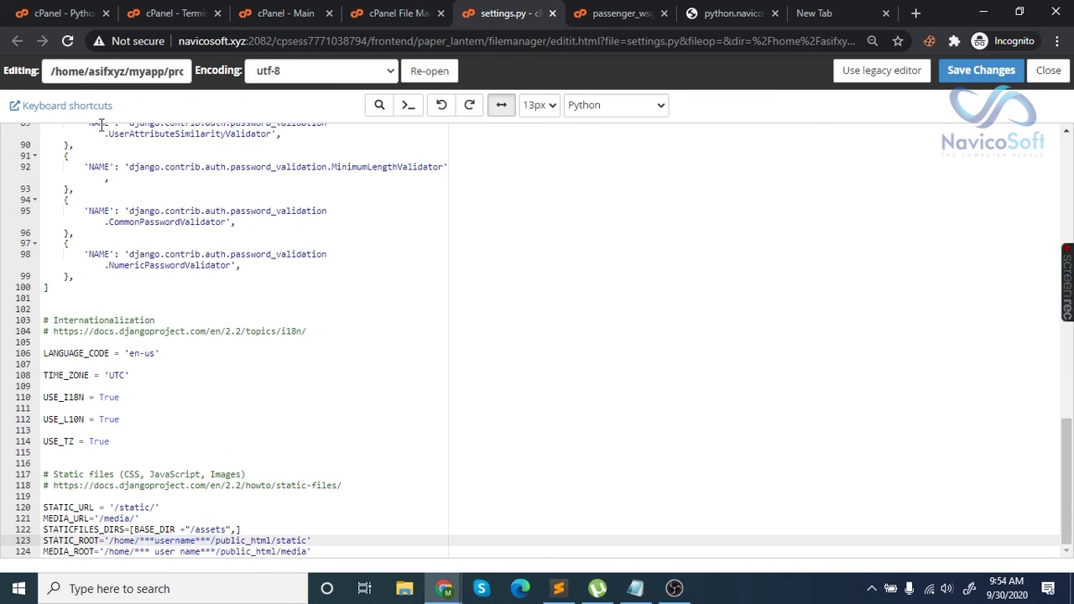
left_click_drag(92, 73, 129, 72)
key("ctrl+c")
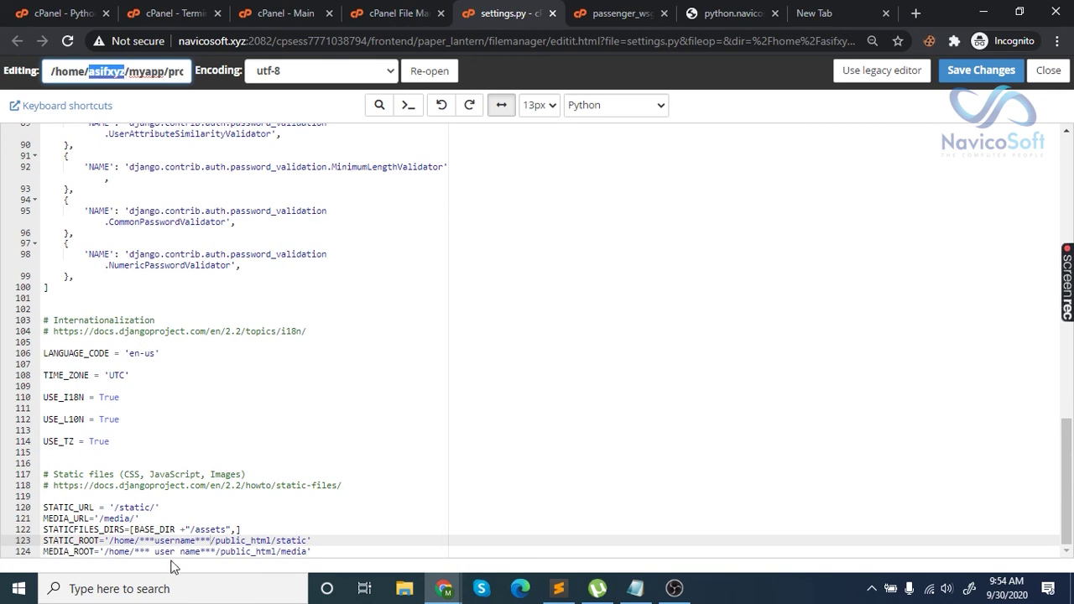
left_click_drag(140, 541, 206, 541)
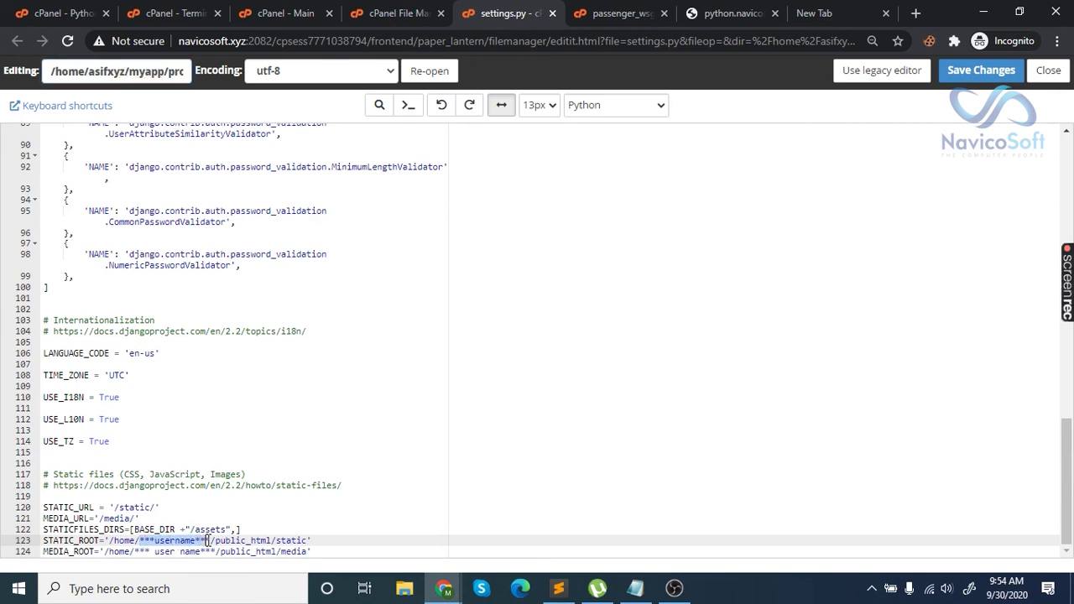
key("ctrl+v")
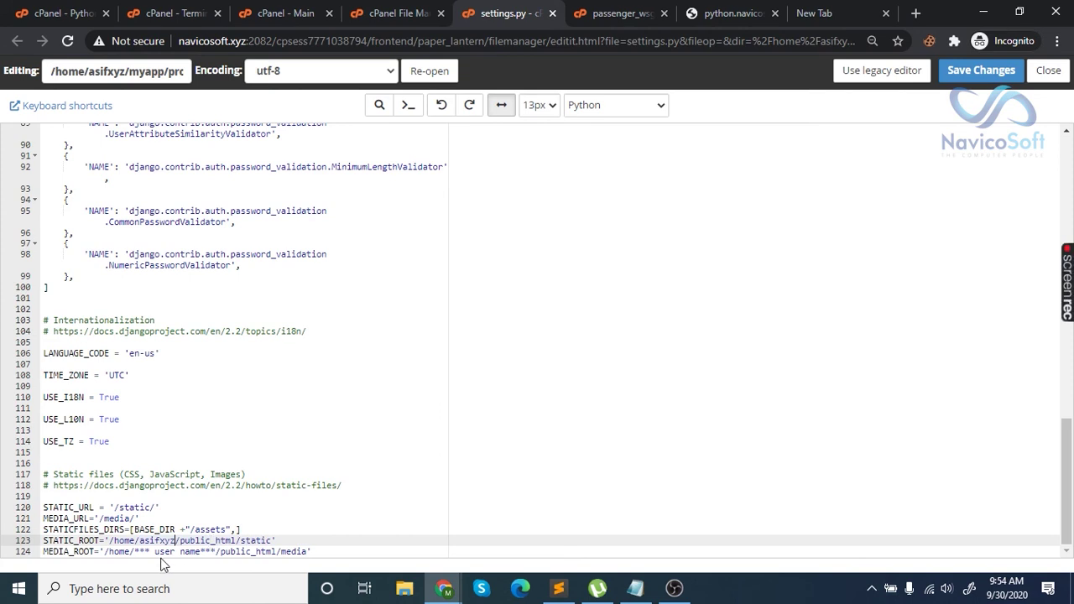
Replace the username placeholder in MEDIA_ROOT with the same account username and save settings.py
left_click_drag(136, 551, 212, 552)
key("ctrl+v")
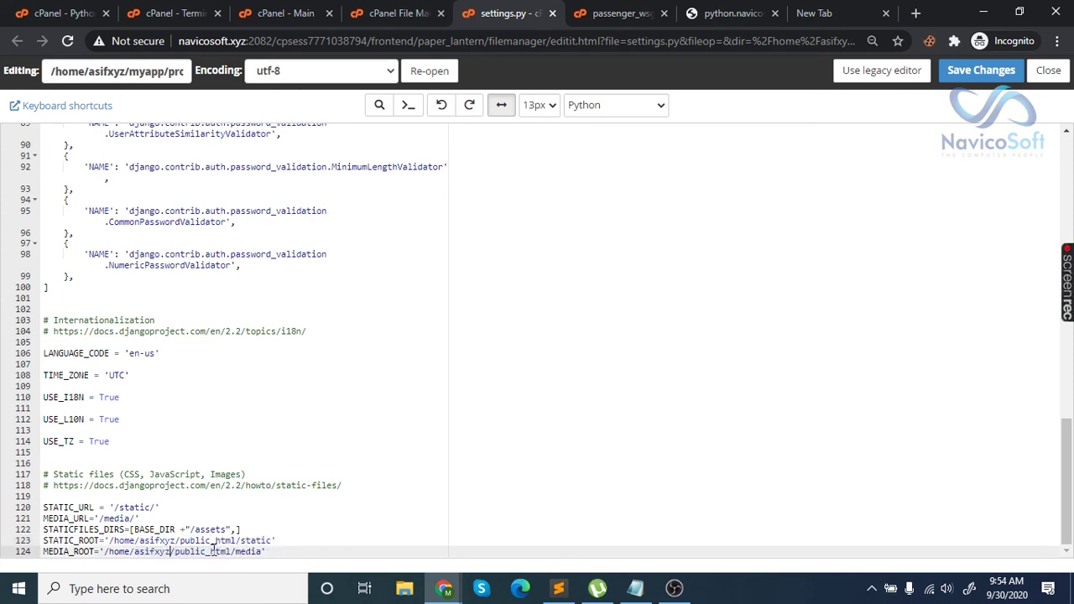
left_click(975, 79)
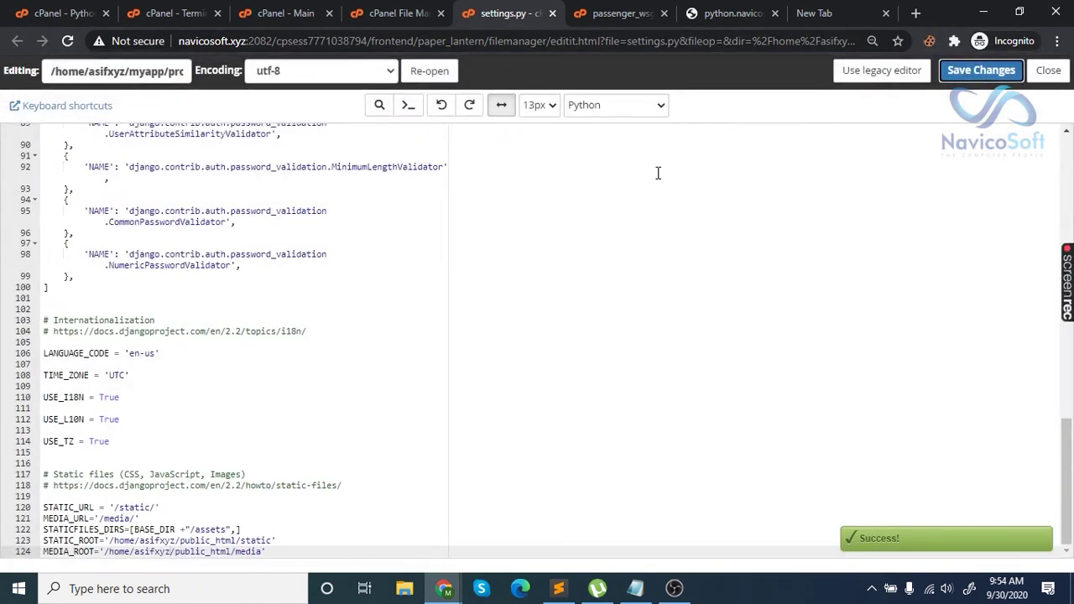
Create a new folder named assets inside the myapp directory in File Manager
left_click(390, 14)
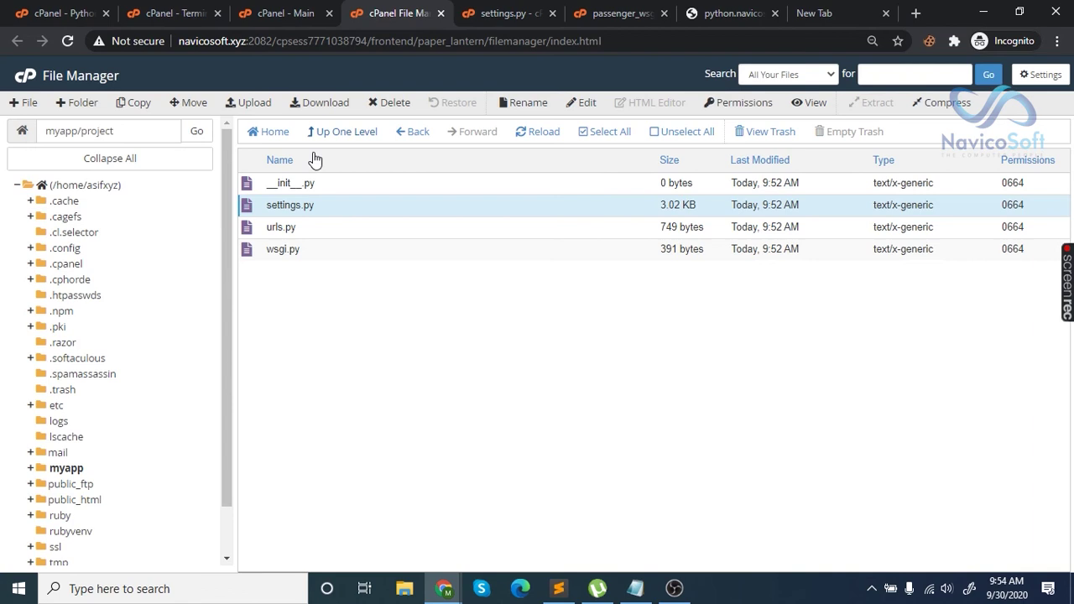
left_click(353, 143)
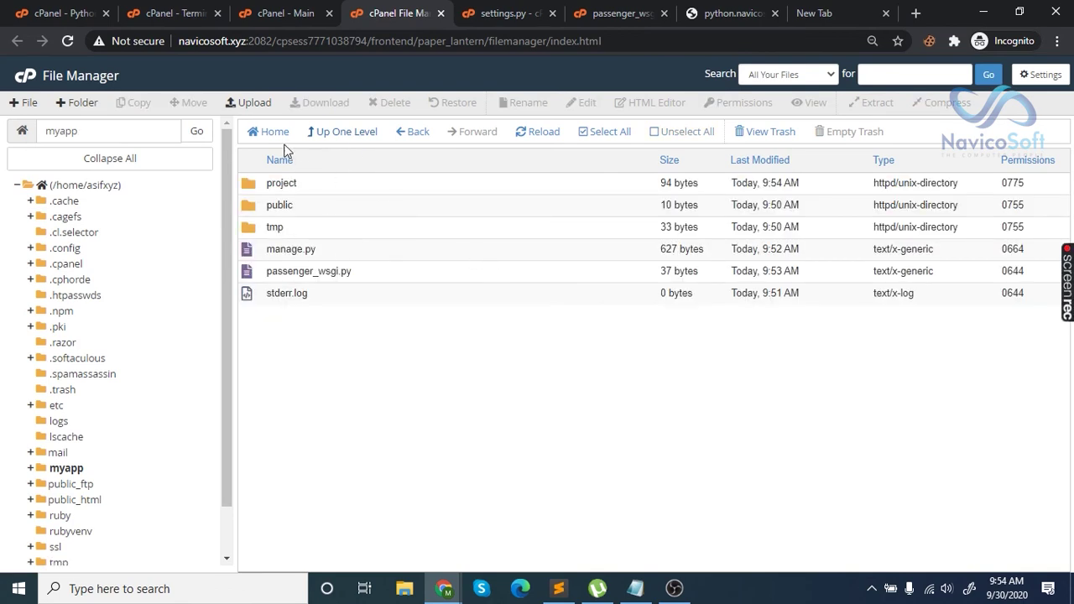
left_click(79, 103)
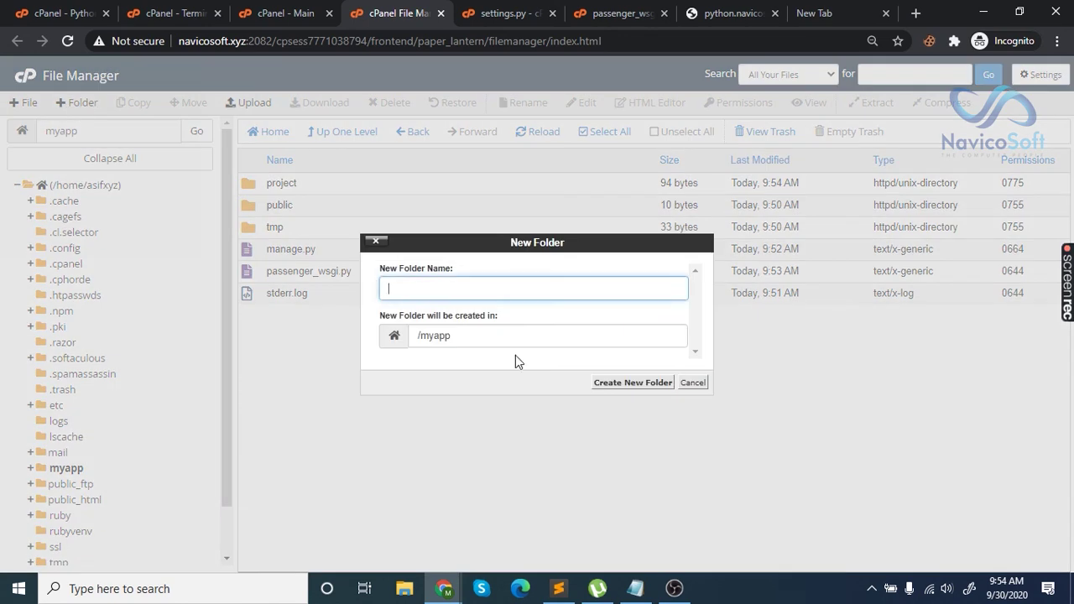
type("assets")
left_click(634, 383)
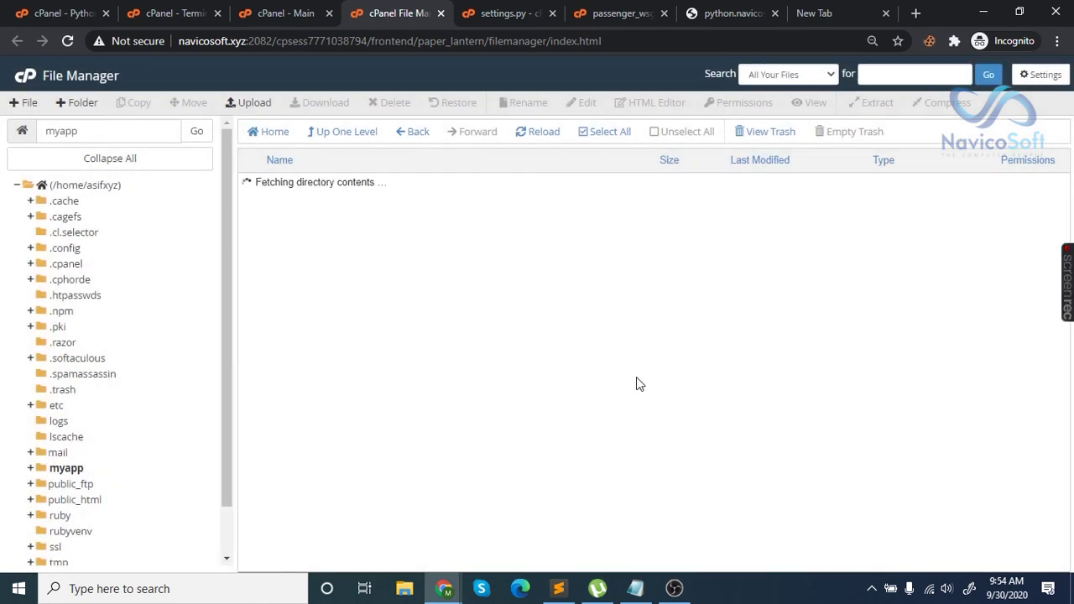
Create a new folder named media inside public_html and return to the home directory
left_click(332, 134)
scroll(303, 465, "down", 2)
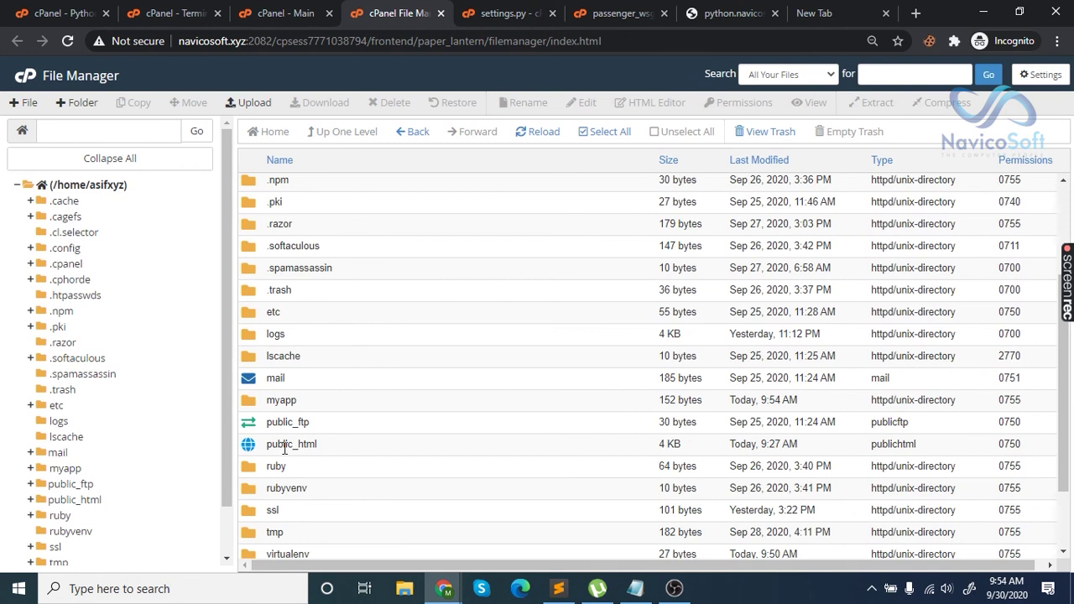
double_click(248, 450)
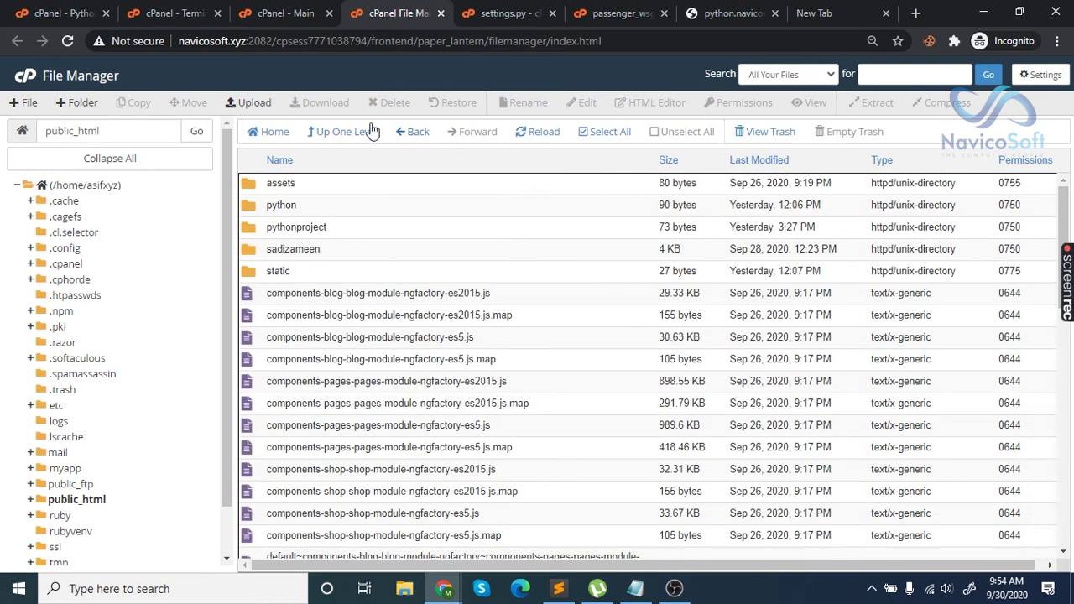
left_click(77, 102)
left_click(514, 296)
type("me")
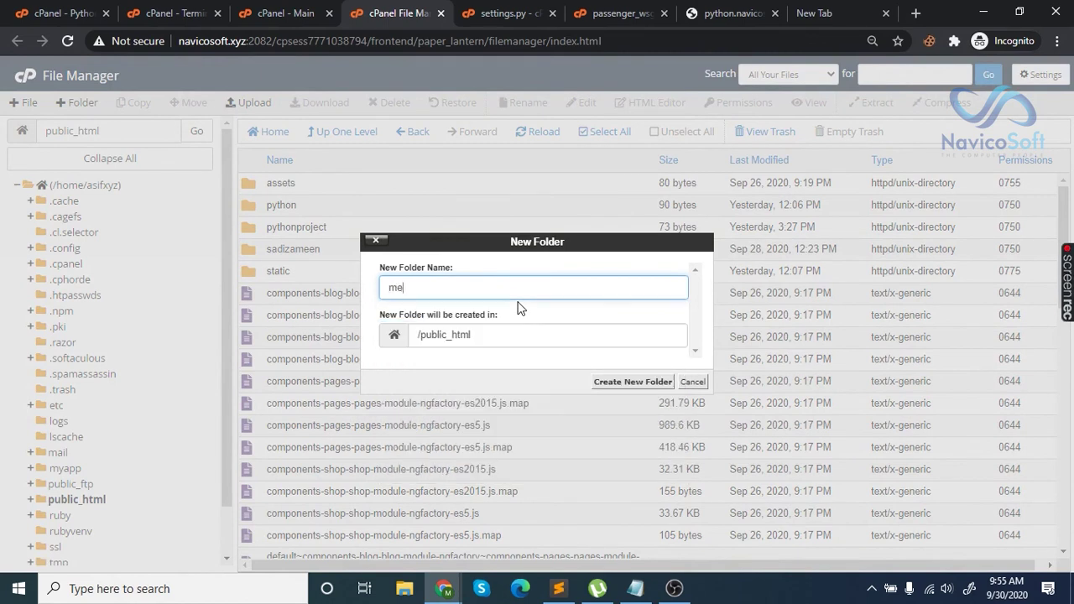
type("dia")
left_click(611, 382)
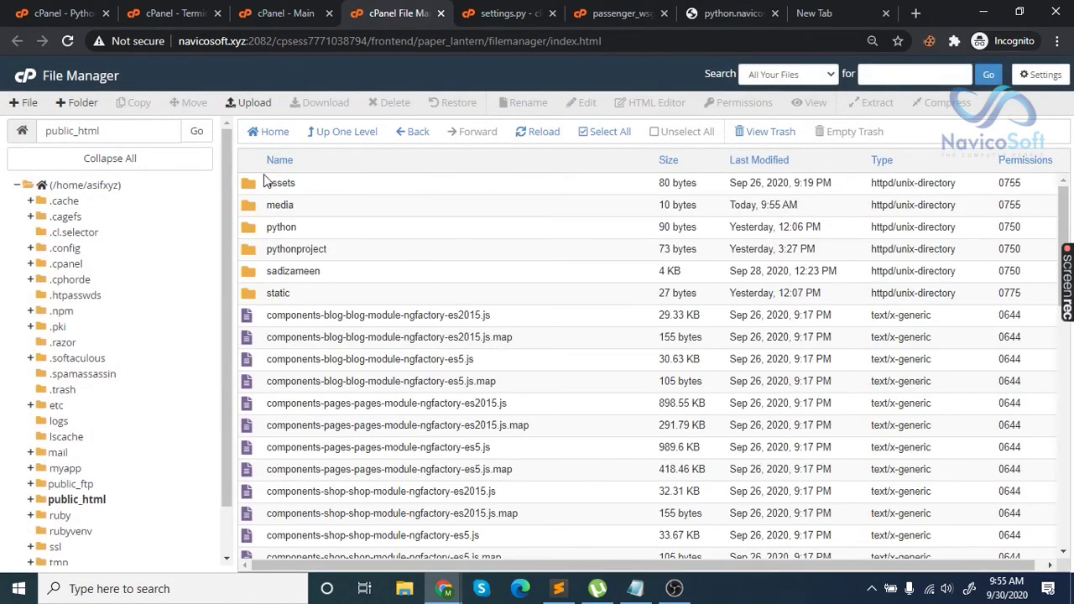
left_click(321, 142)
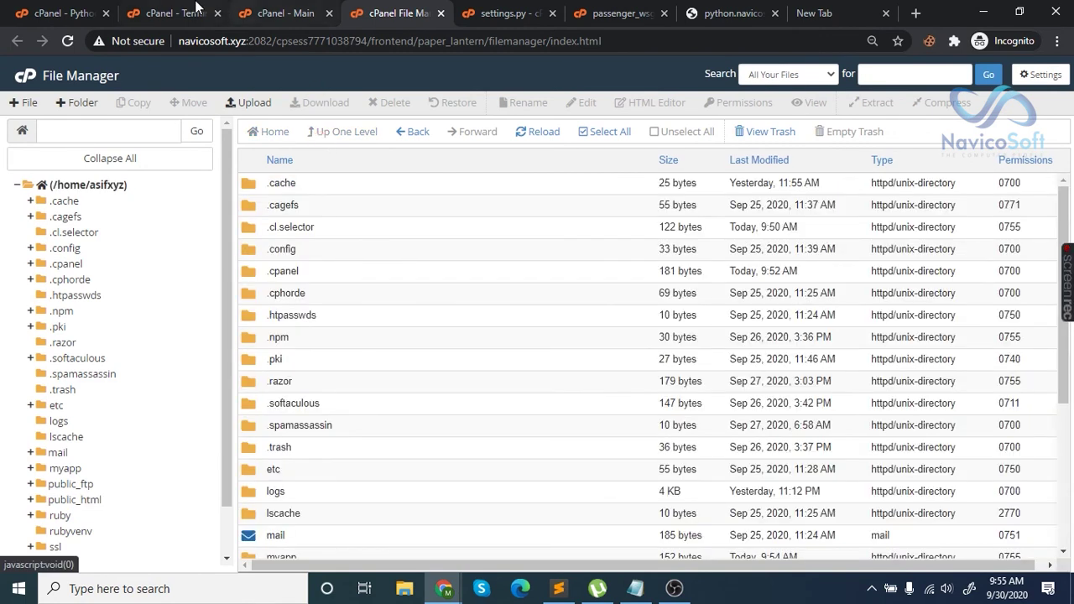
Run python manage.py collectstatic in the cPanel Terminal and answer yes to overwriting the existing files in public_html/static
left_click(160, 7)
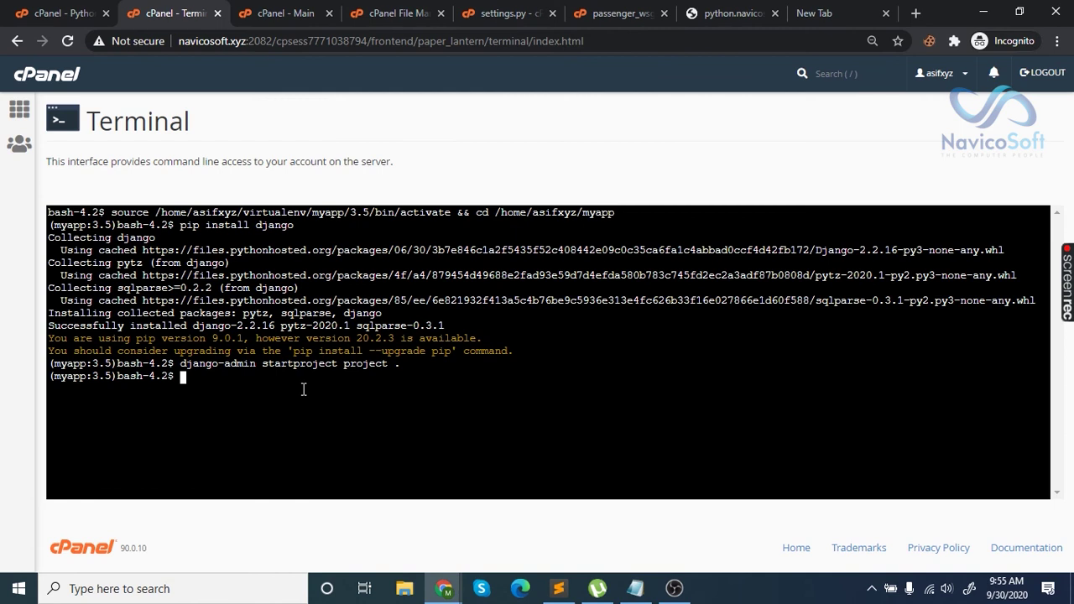
type("python manage.py collec")
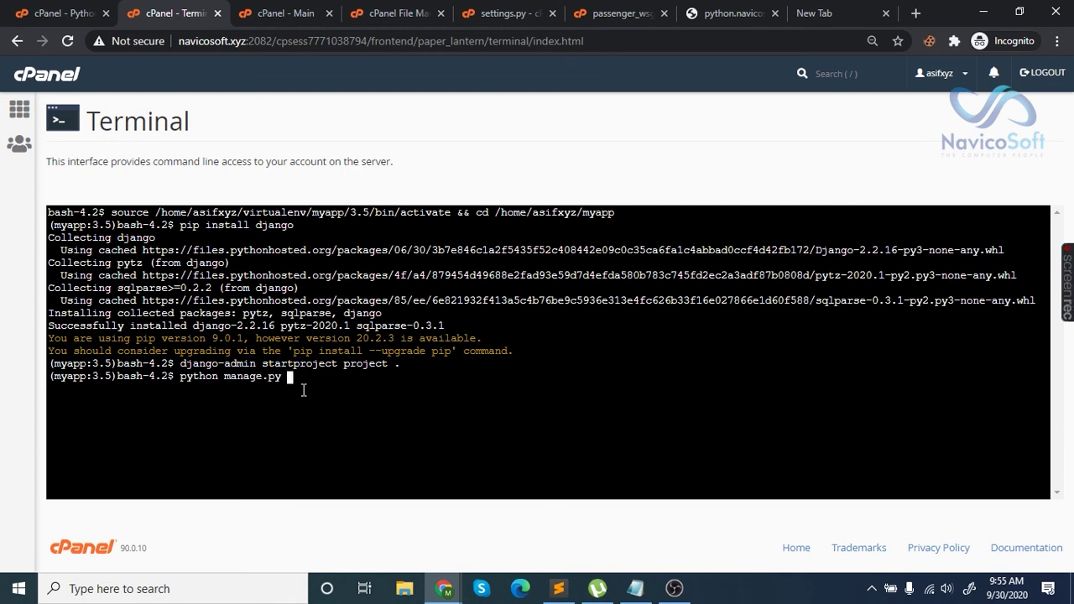
type("t")
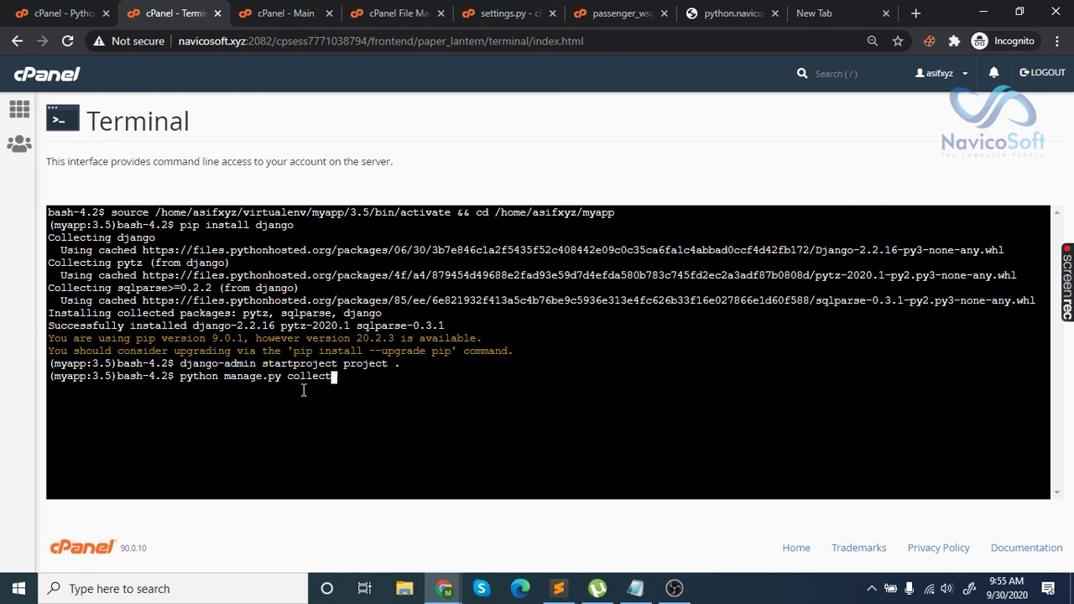
type("static")
key("Return")
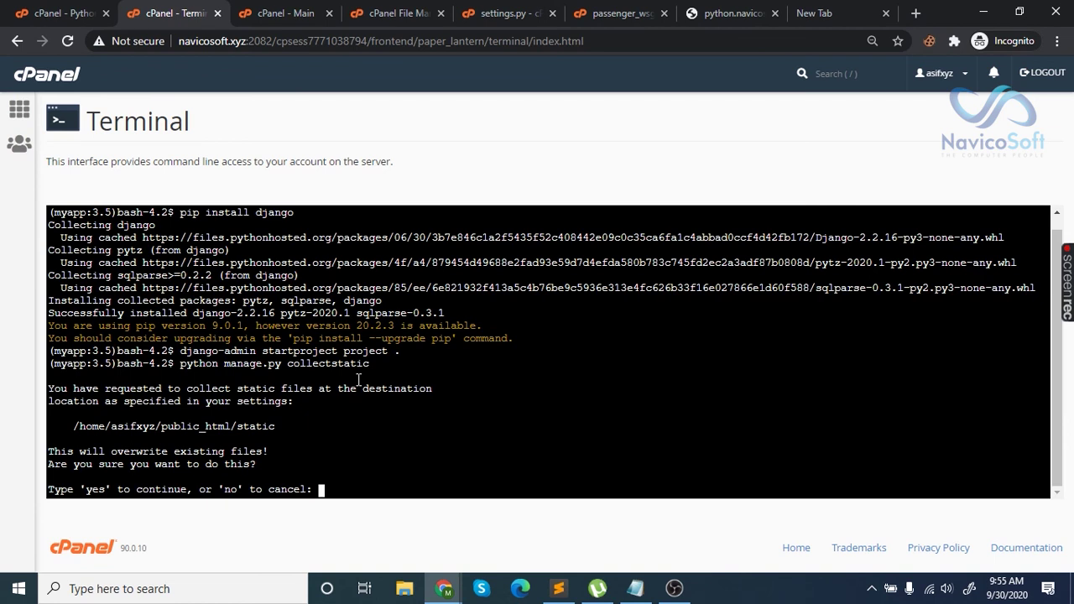
left_click_drag(279, 426, 74, 428)
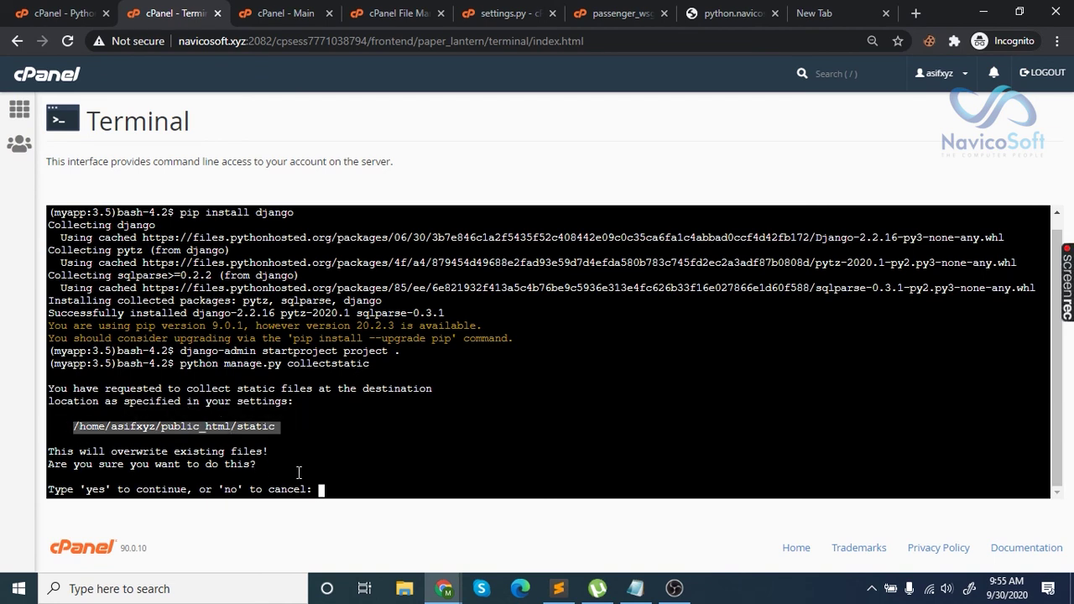
type("yes")
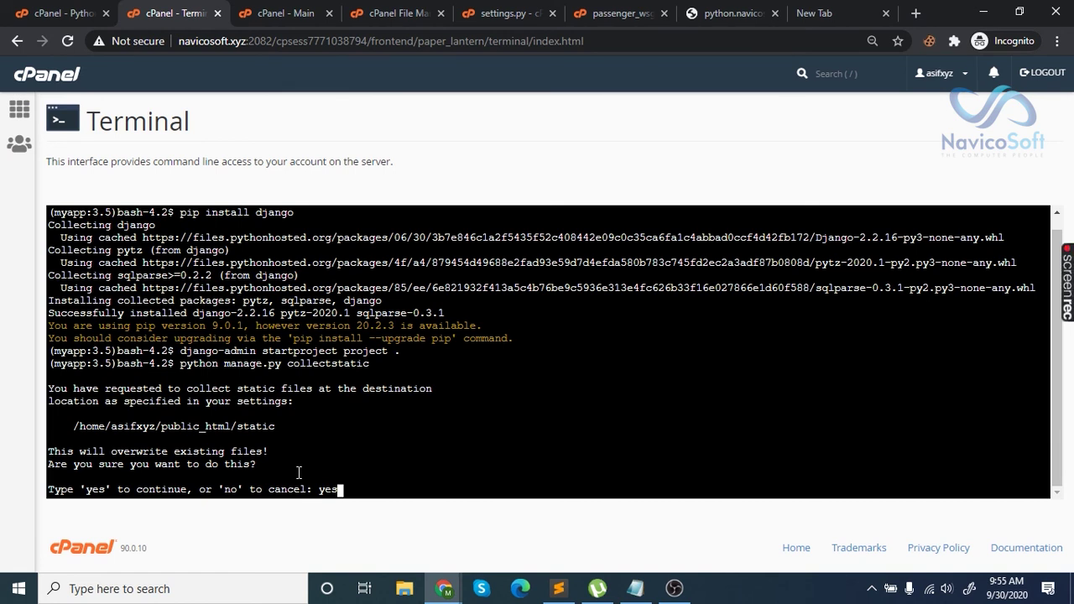
key("Return")
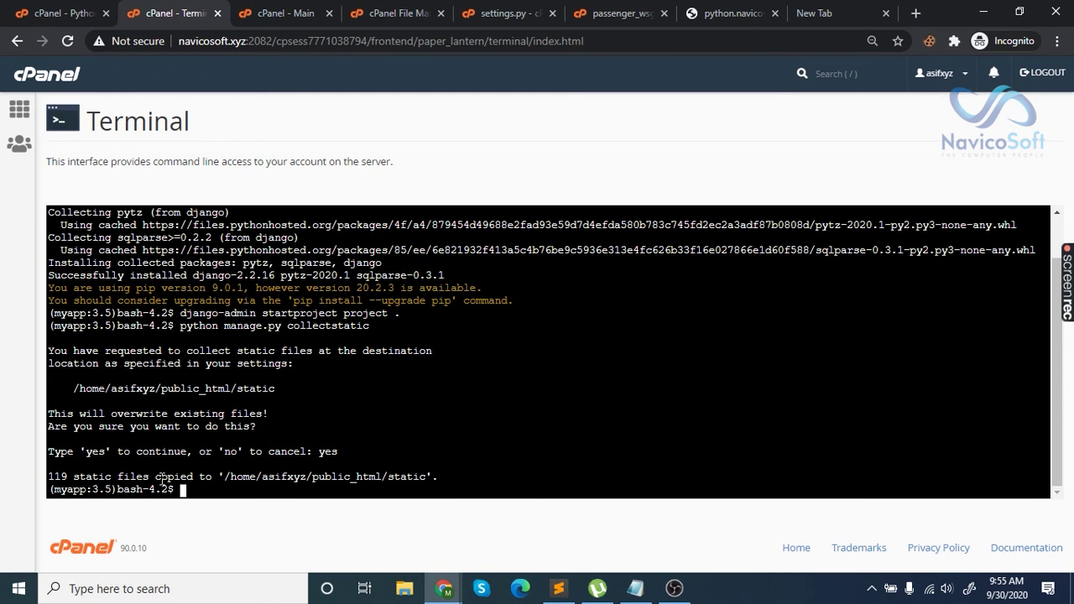
left_click_drag(445, 475, 45, 483)
Restart the myapp Python application from its cPanel settings page
left_click(99, 7)
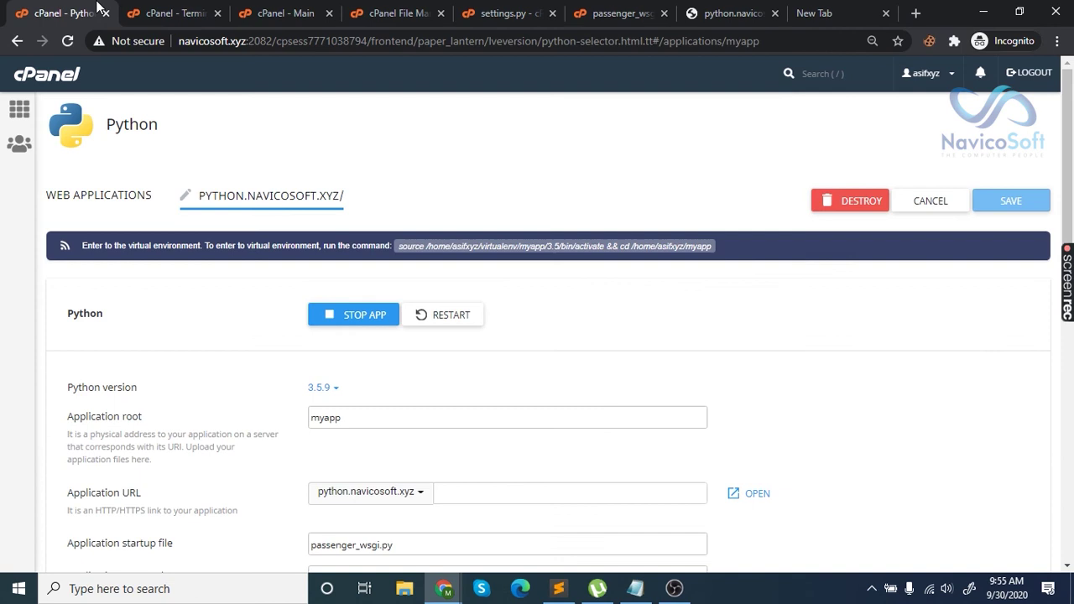
left_click(463, 323)
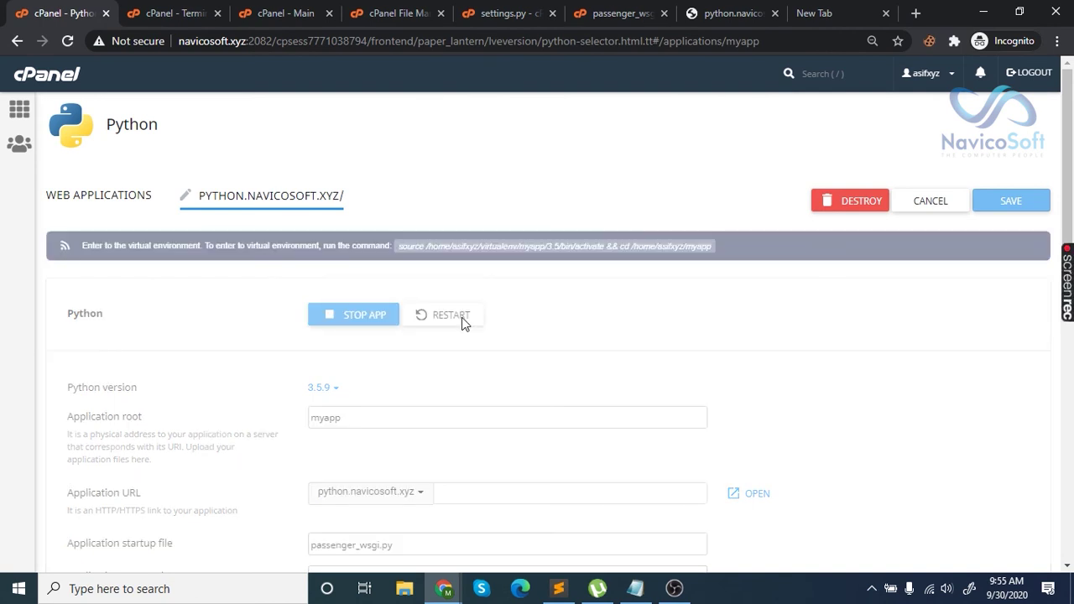
scroll(534, 324, "down", 3)
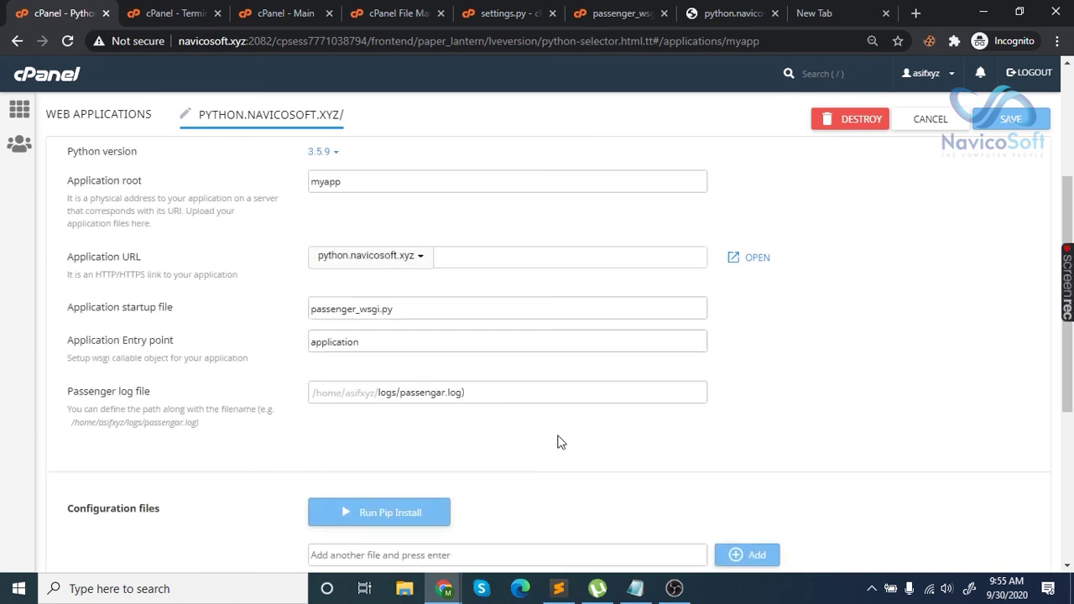
scroll(516, 408, "up", 5)
Reload python.navicosoft.xyz in its browser tab until the restarted Django application is served
left_click(733, 12)
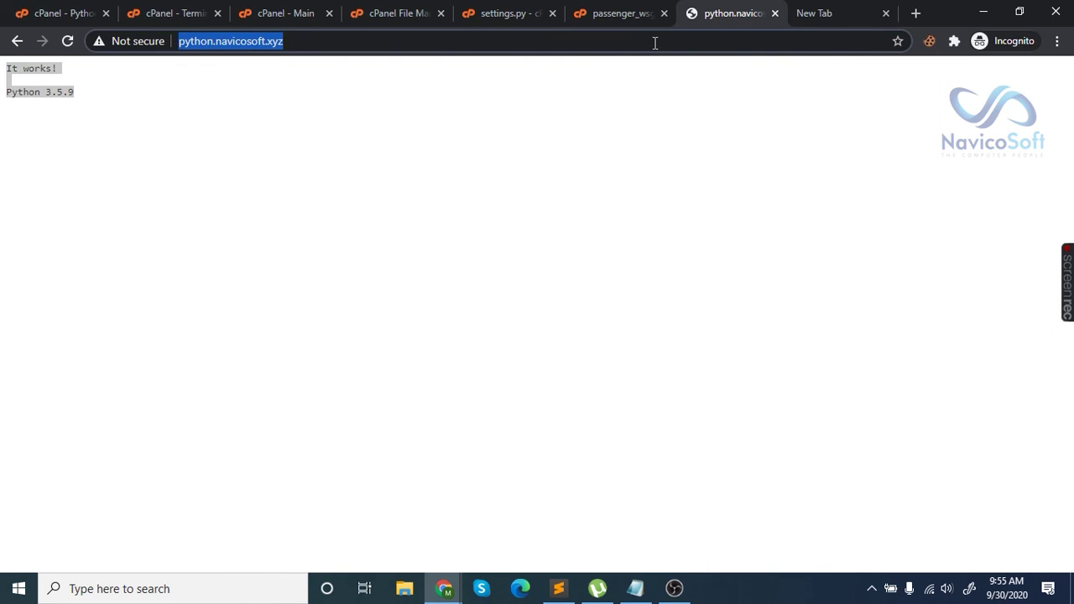
left_click(654, 41)
key("Return")
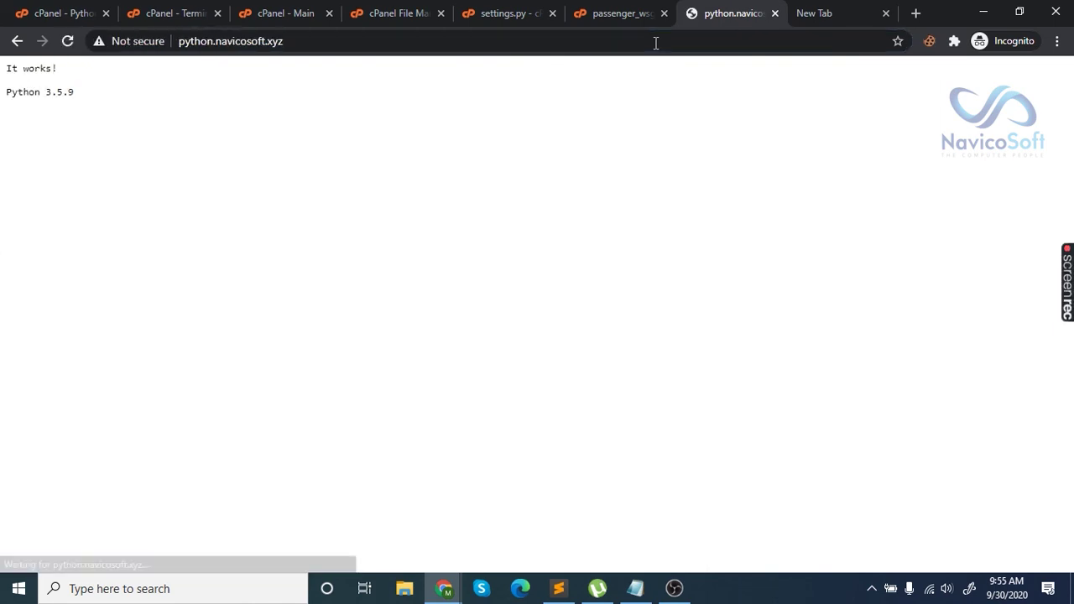
left_click(655, 42)
key("Return")
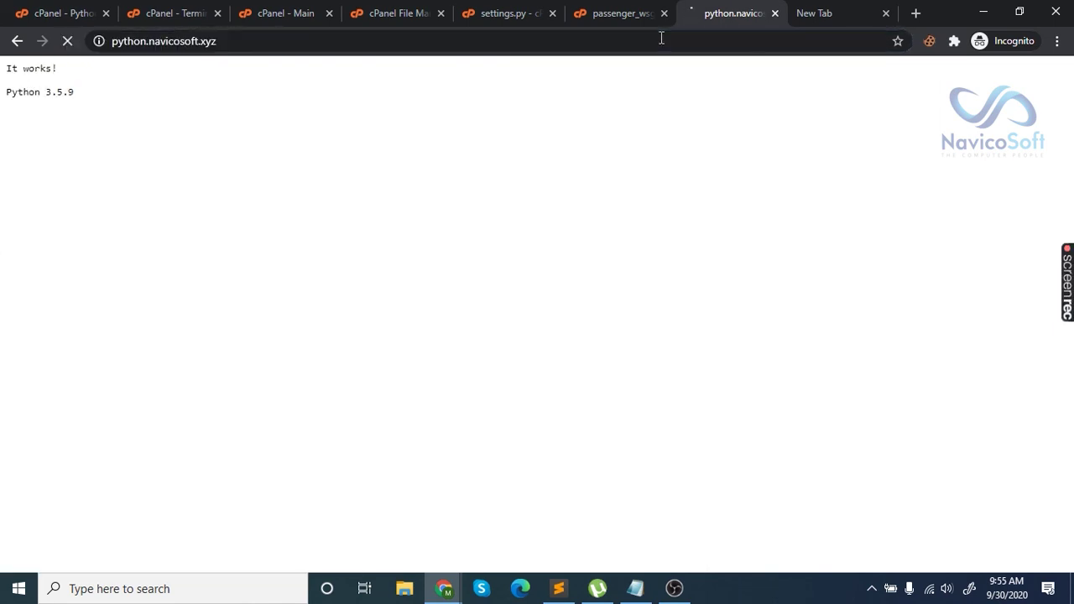
left_click(661, 39)
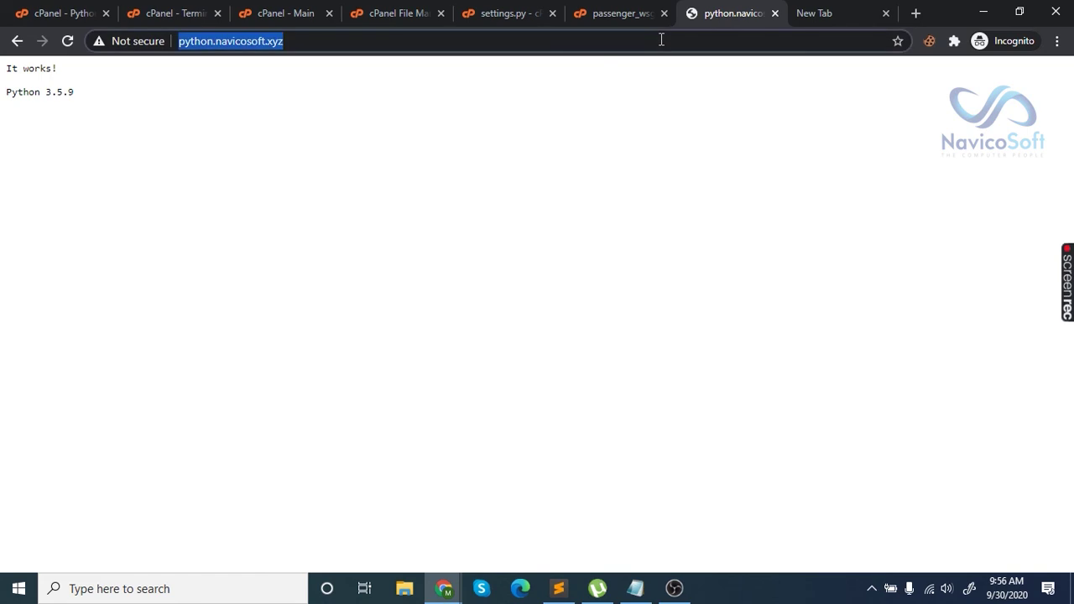
key("Return")
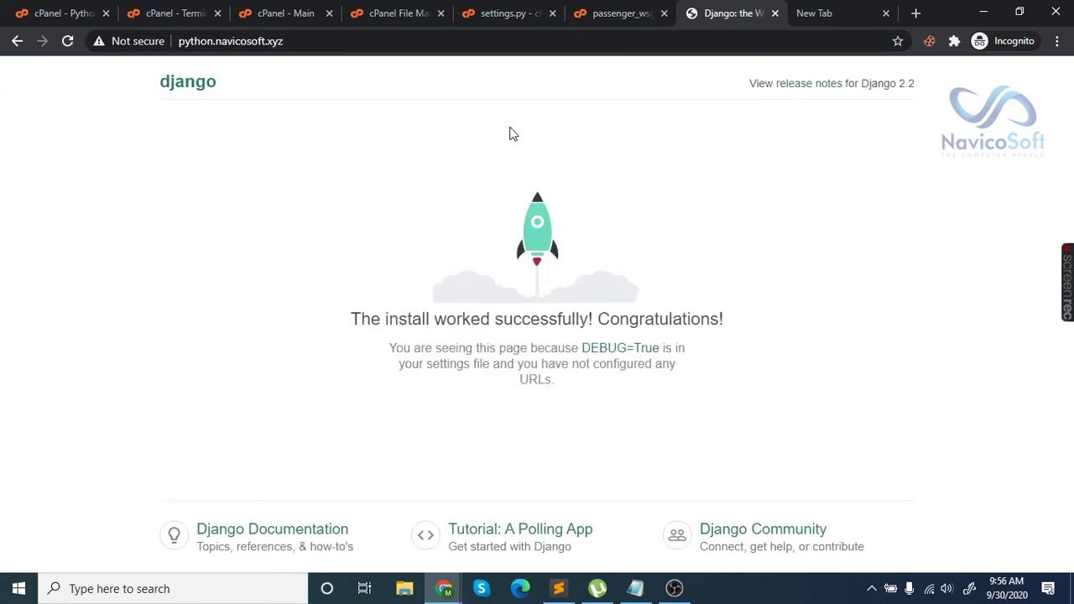